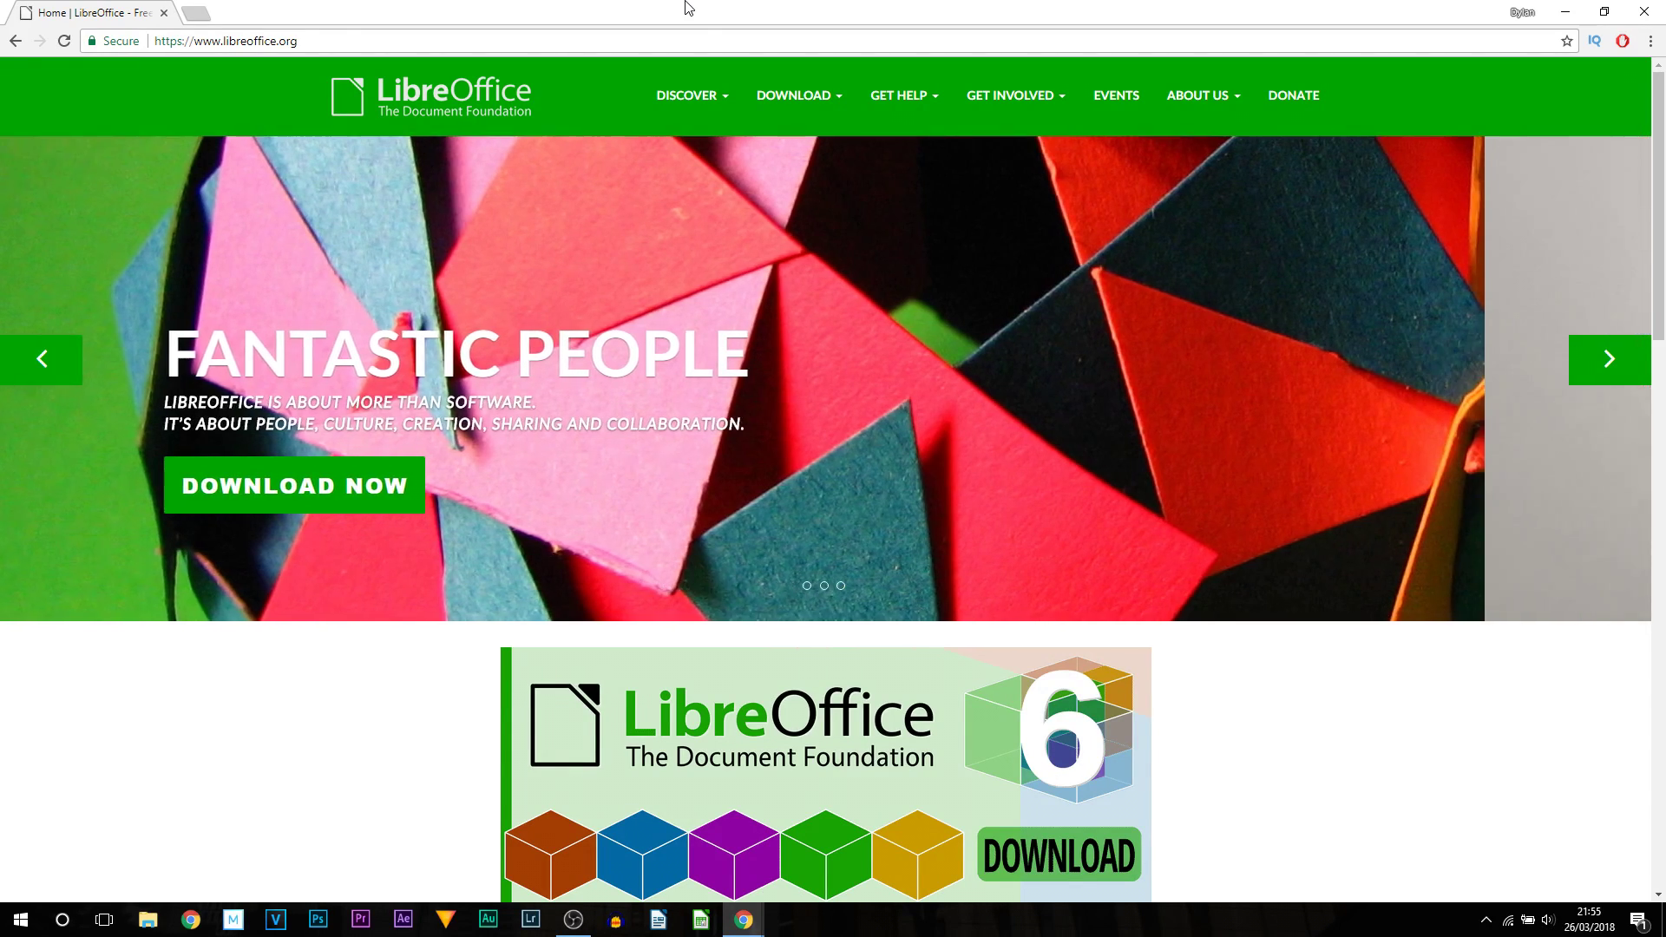
# View the libreoffice.org homepage with its LibreOffice 6 download banner.
pyautogui.click(923, 935)
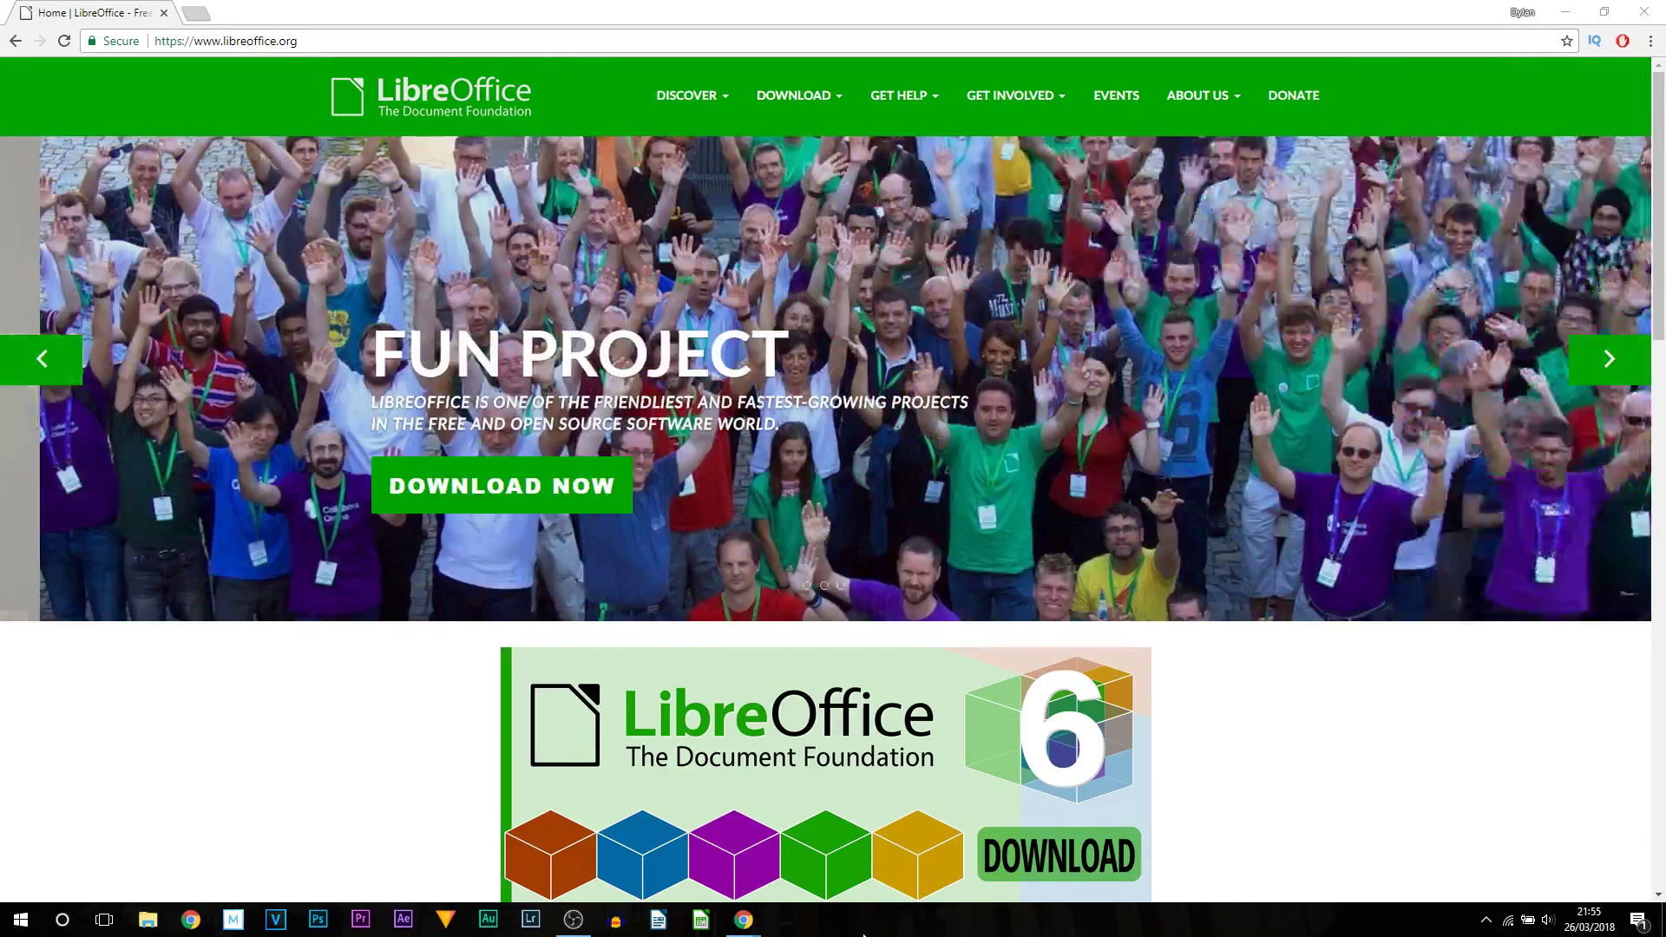
pyautogui.scroll(-6, 805, 466)
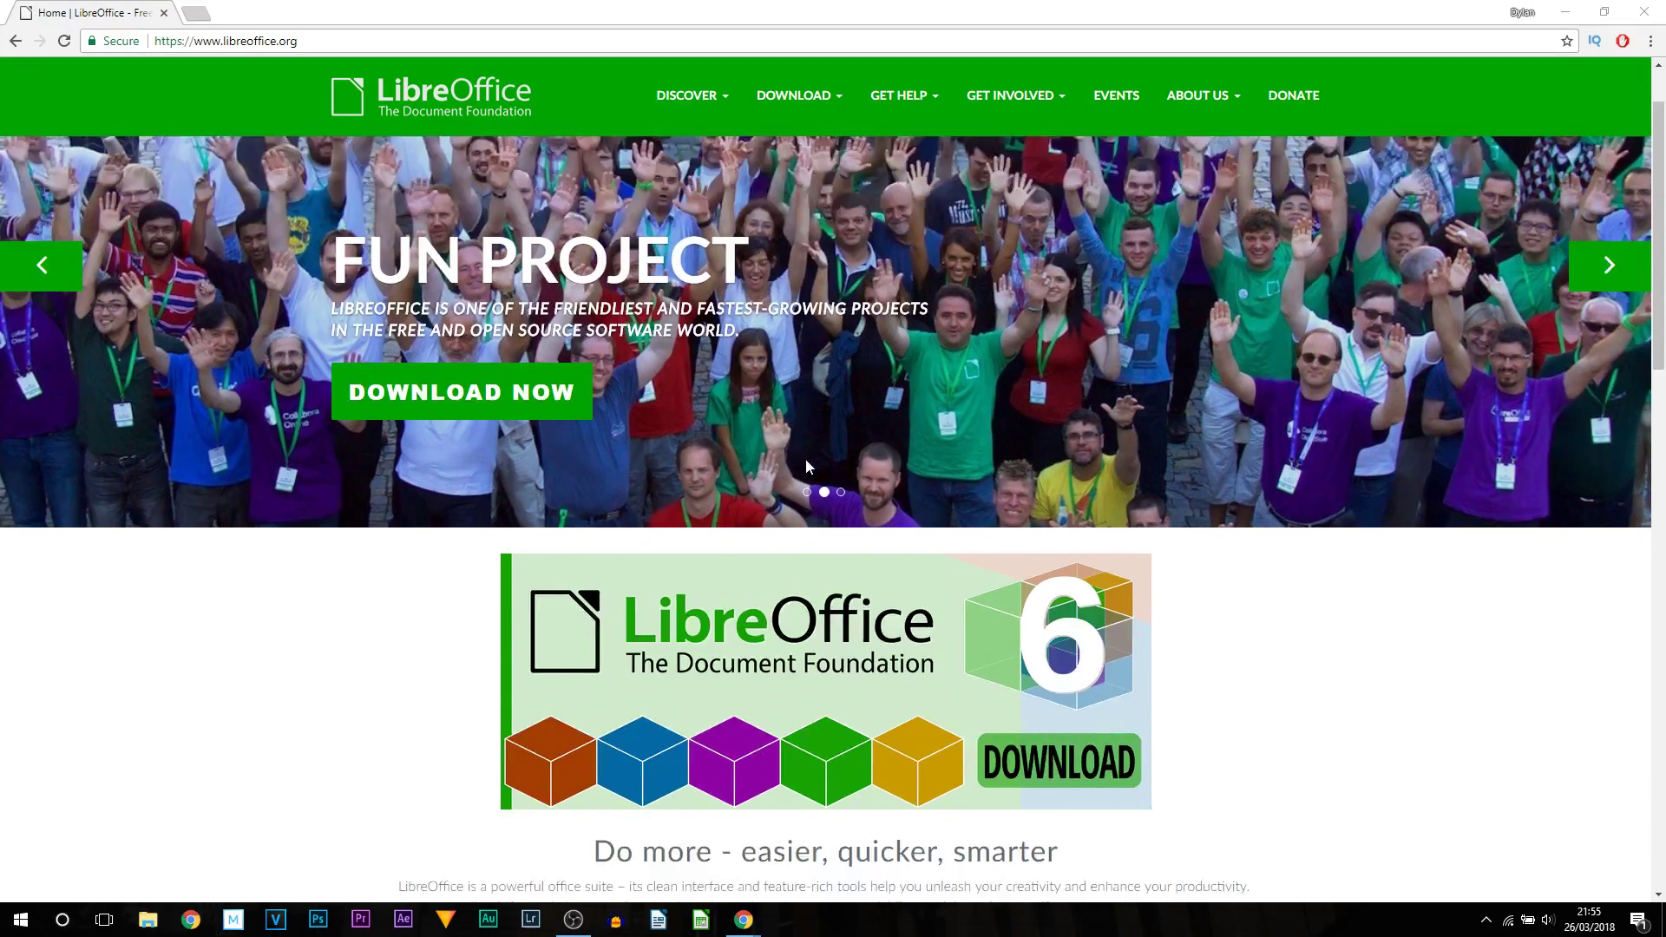
pyautogui.scroll(-9, 1117, 577)
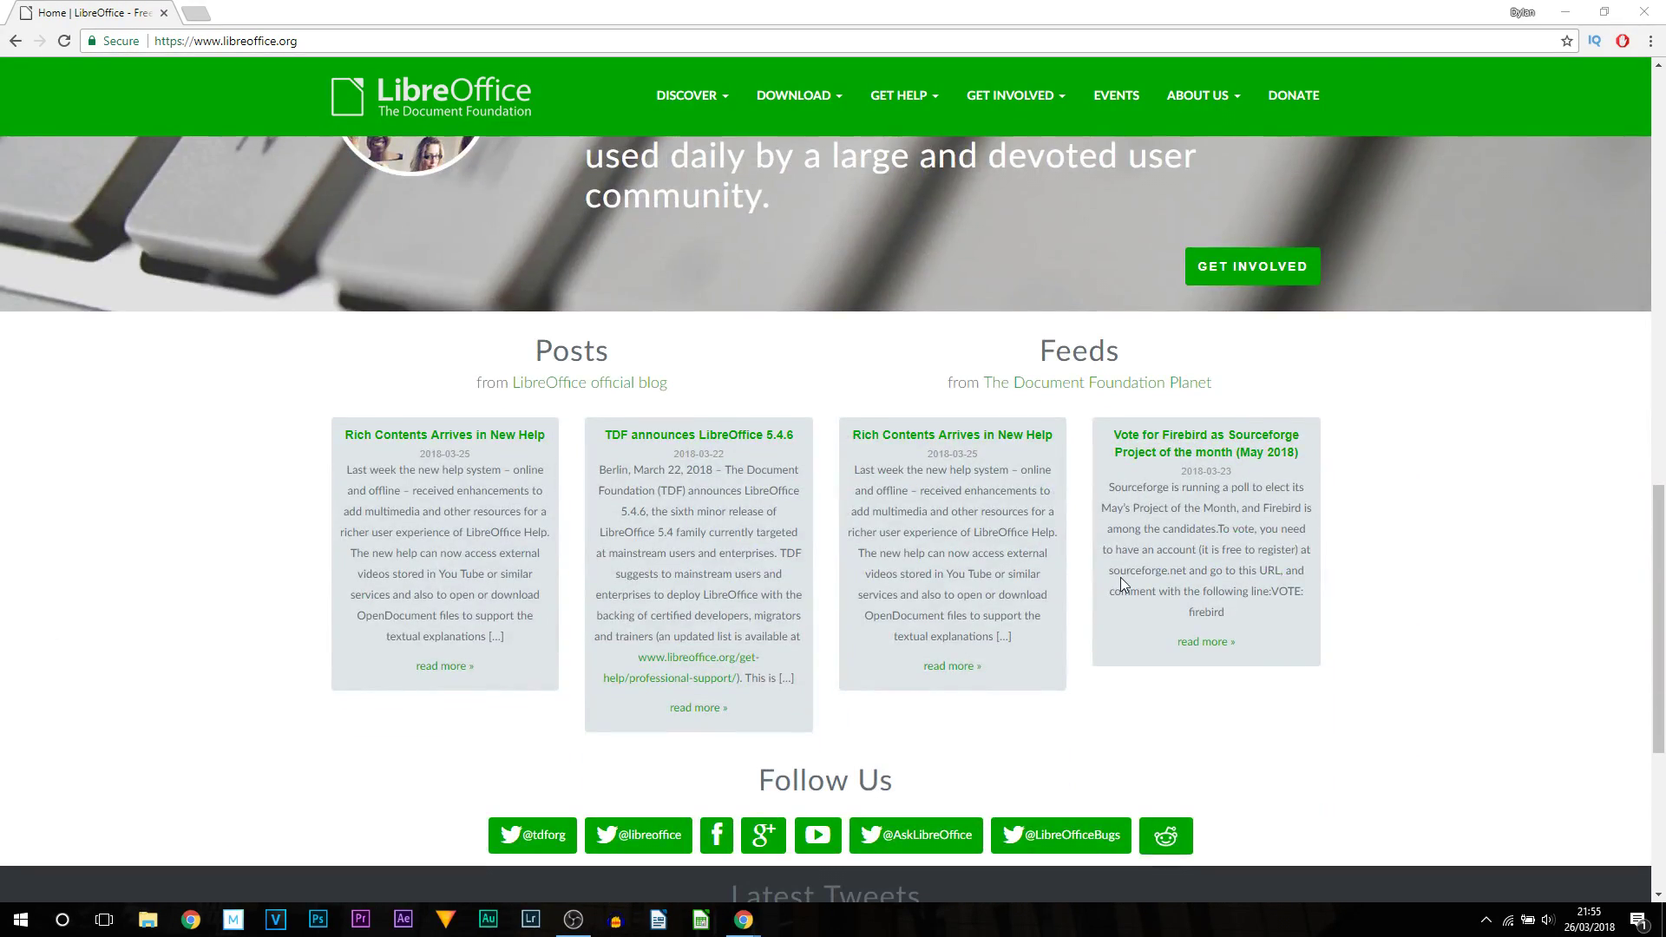
pyautogui.scroll(-3, 1121, 583)
pyautogui.scroll(12, 1031, 564)
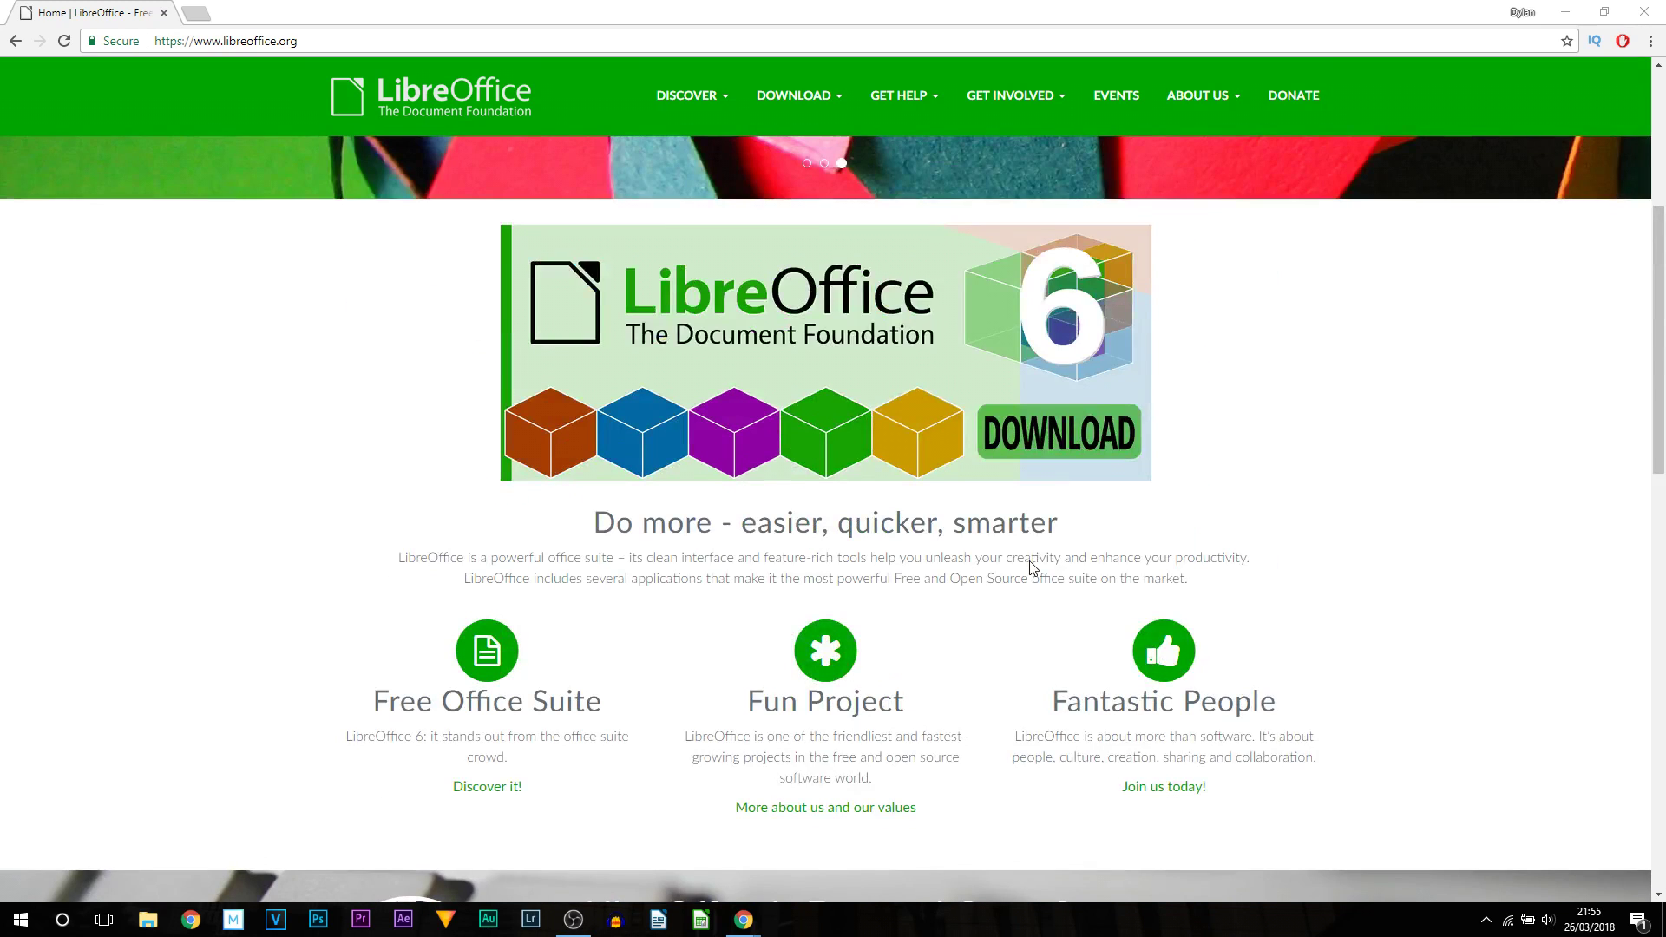
pyautogui.scroll(5, 957, 586)
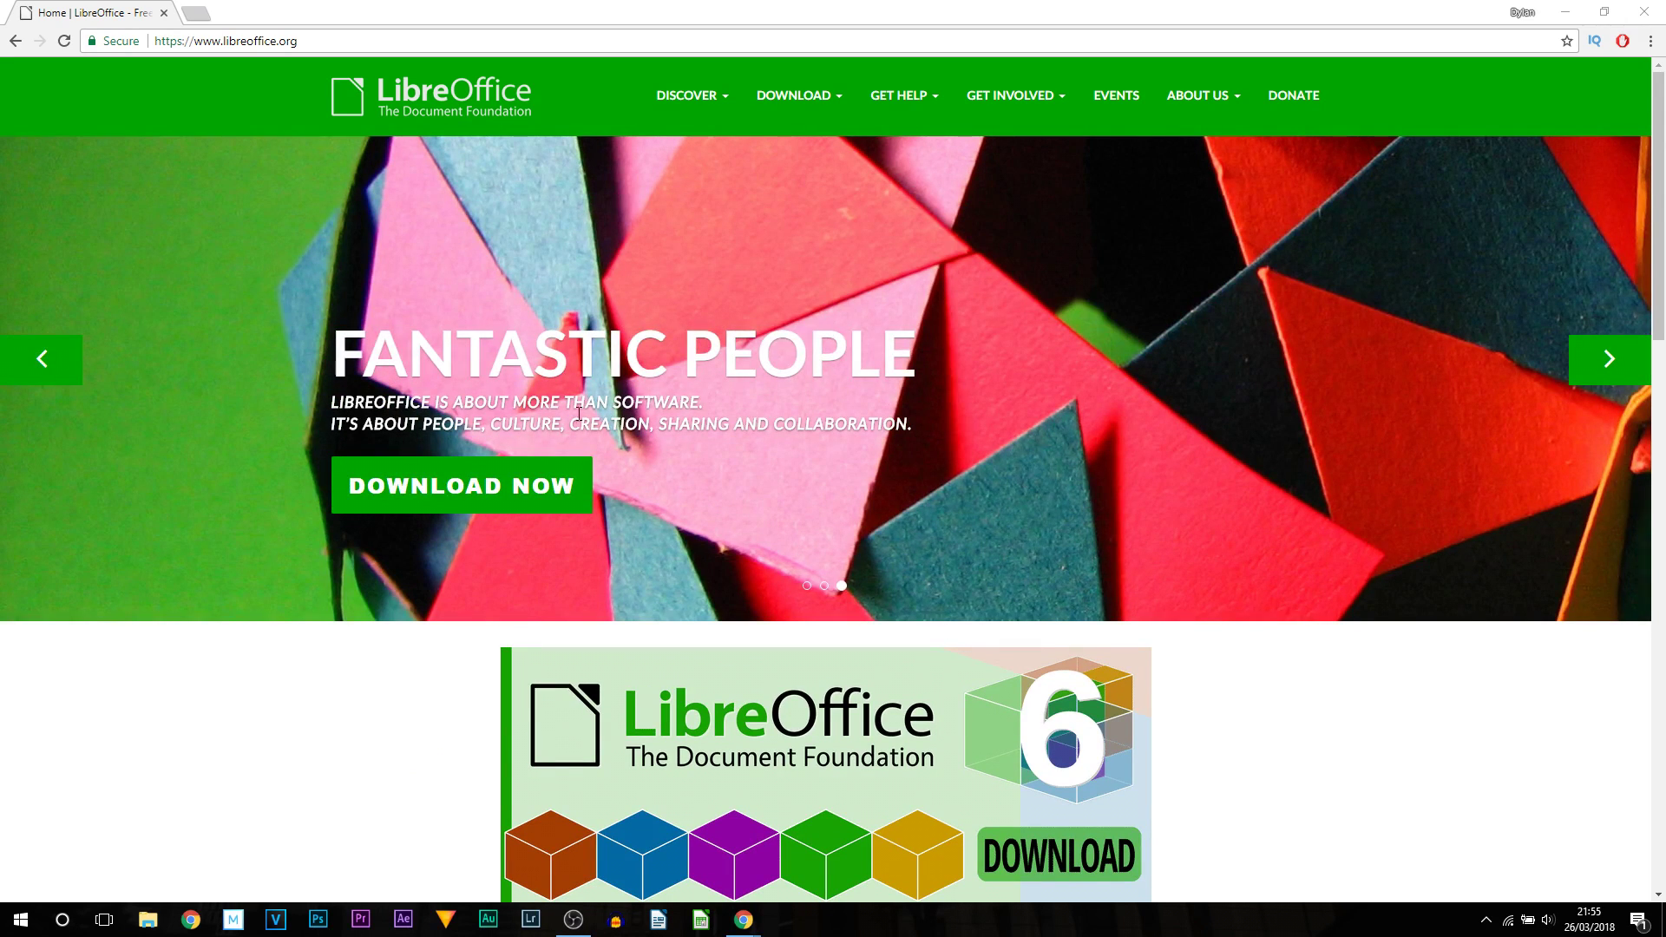
pyautogui.click(514, 482)
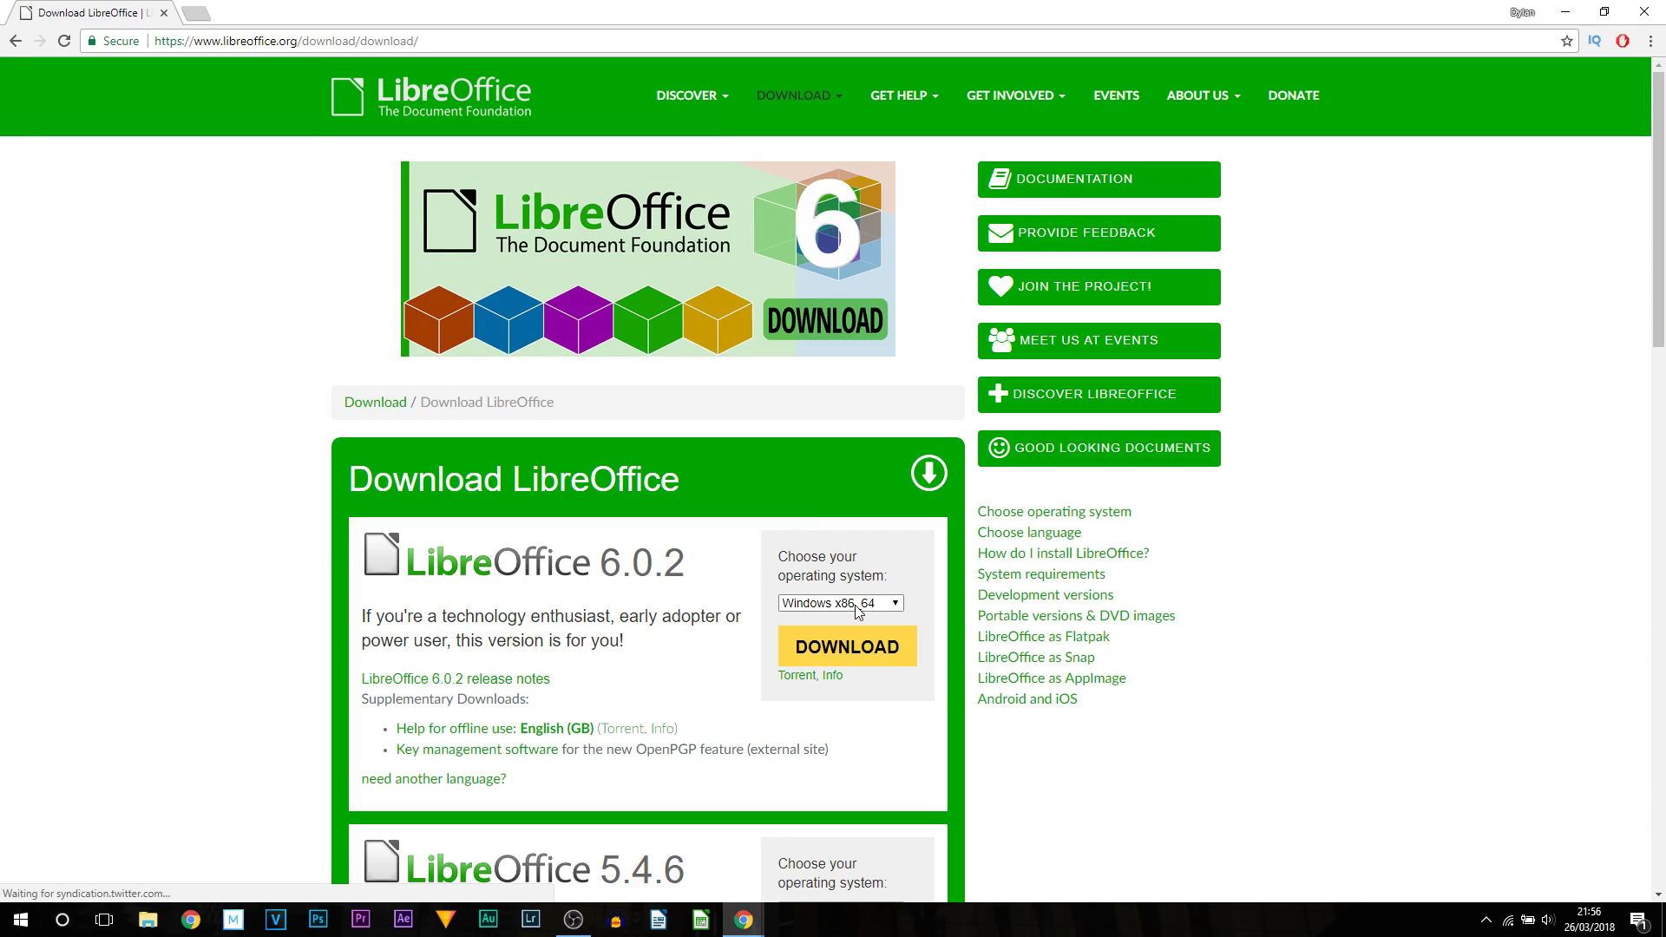
# Keep Windows x86_64 for the LibreOffice 6.0.2 download, then switch to the blank Writer document.
pyautogui.click(858, 607)
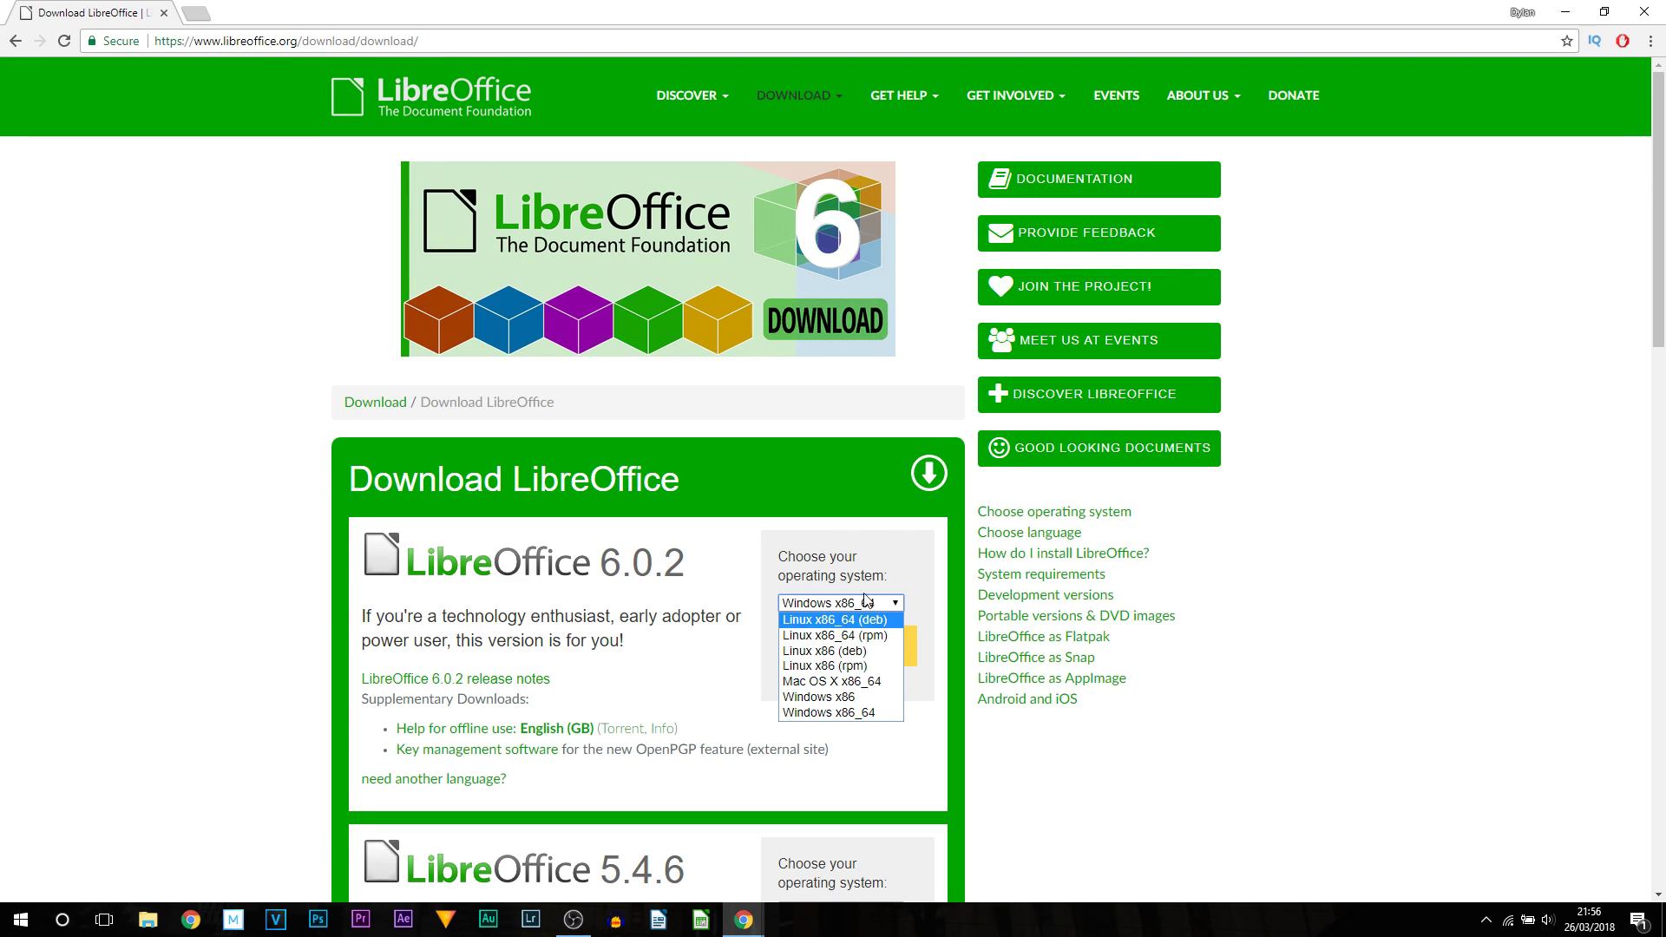
pyautogui.click(1004, 620)
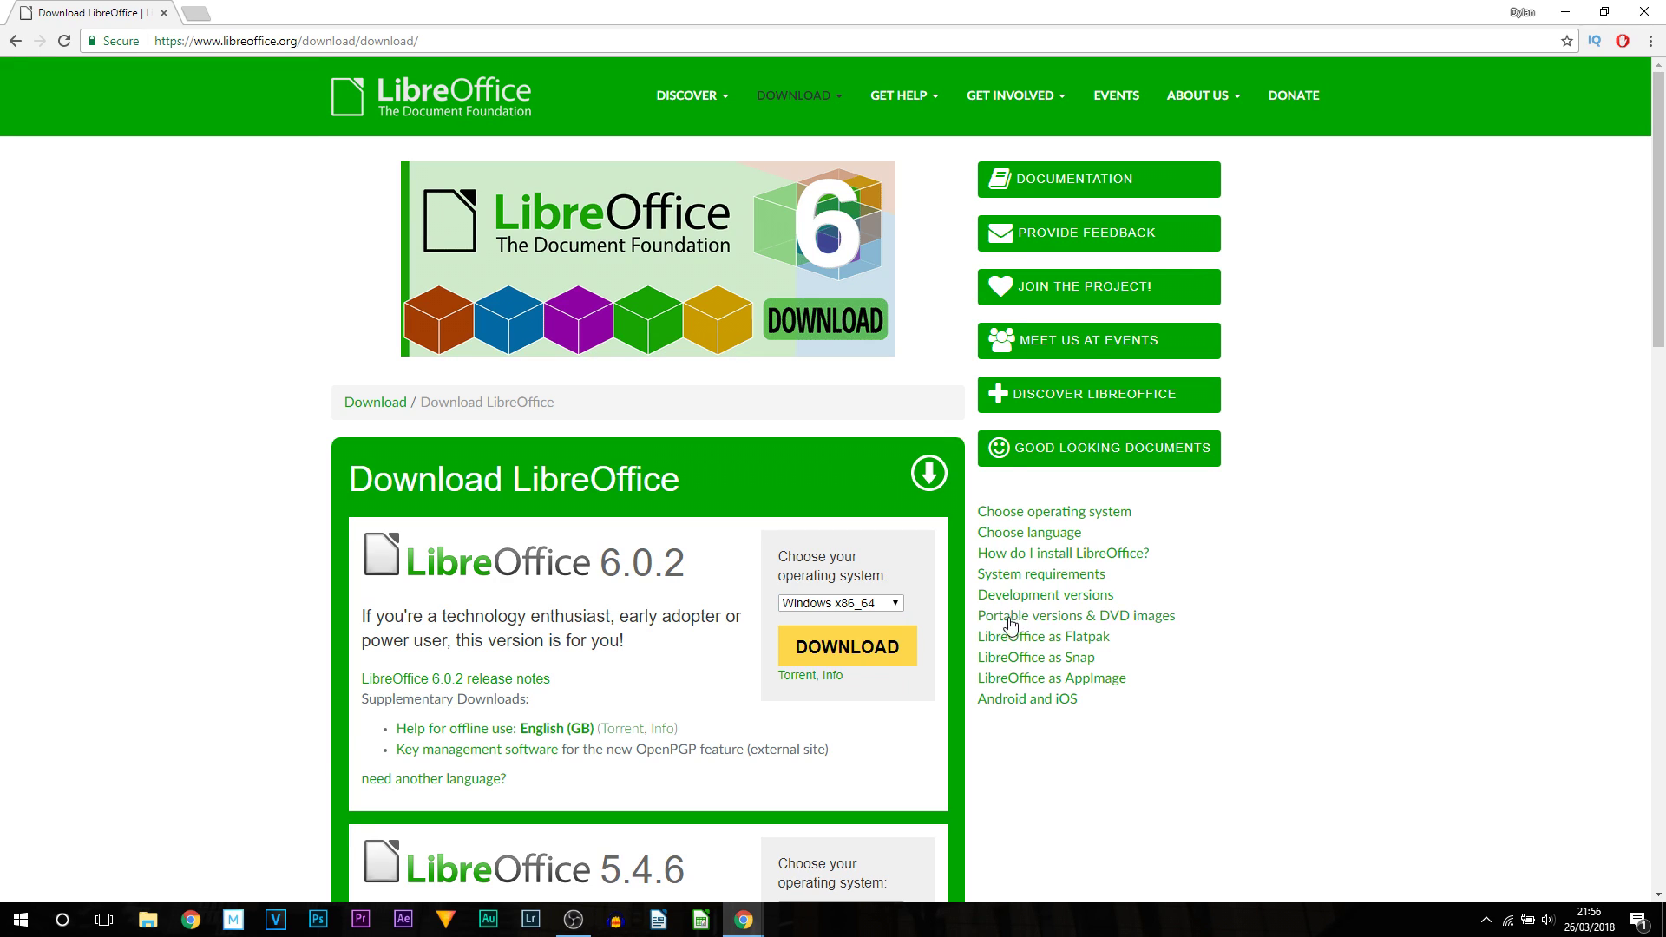
pyautogui.moveTo(723, 100)
pyautogui.click(659, 928)
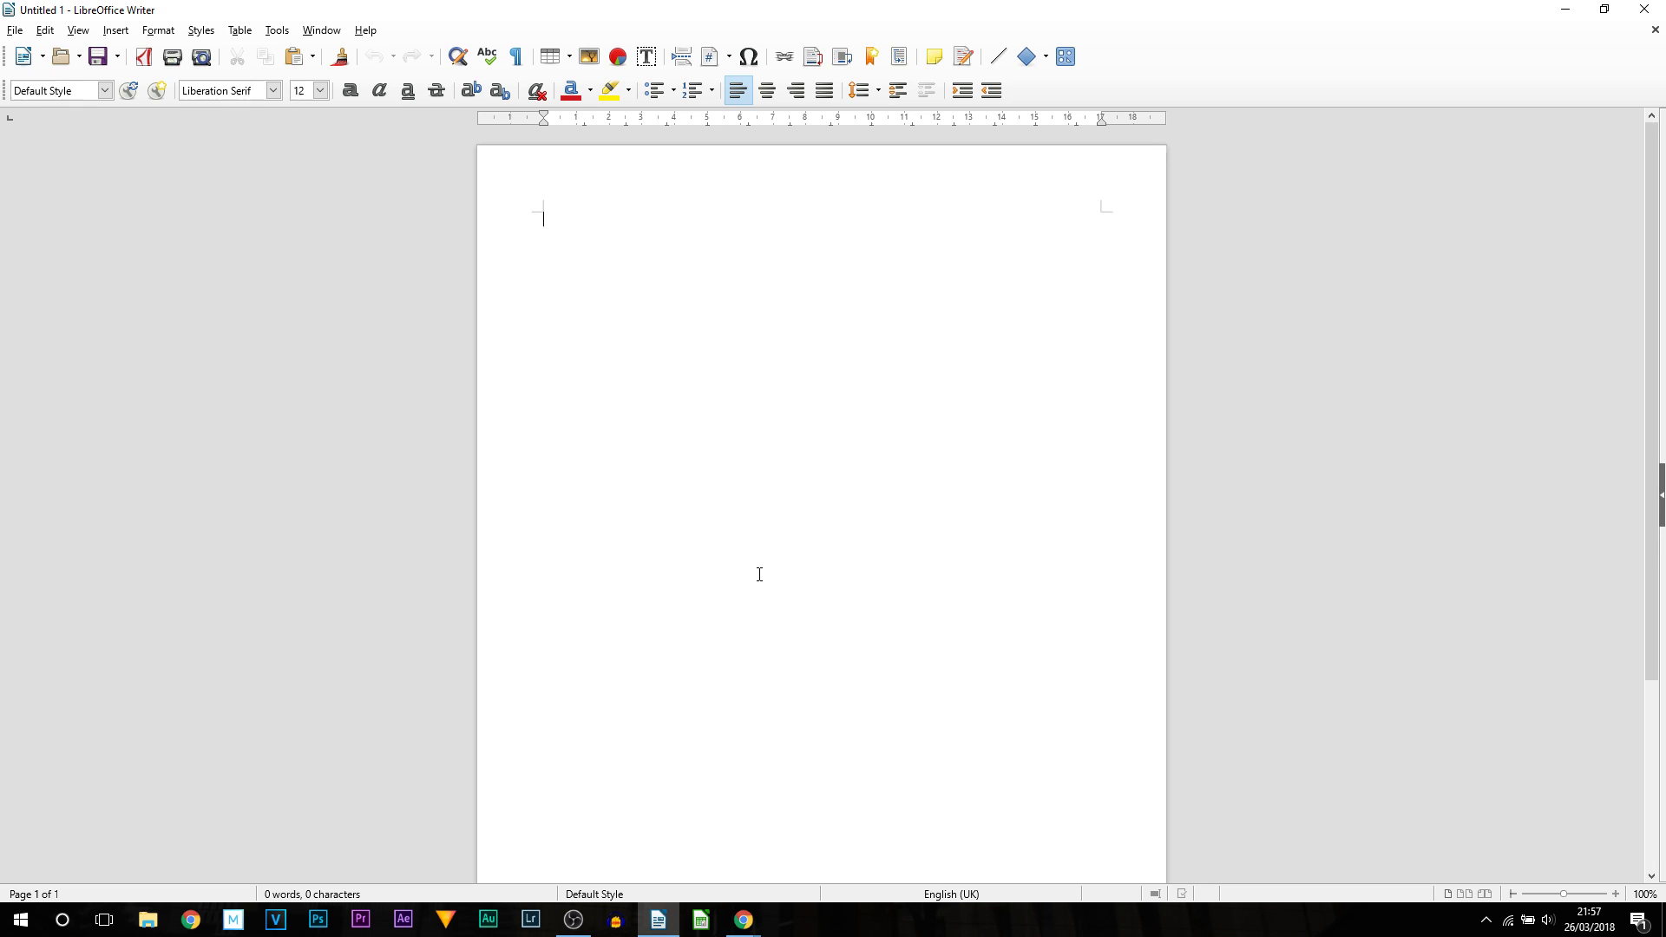
# Scroll down and back up through the blank Untitled 1 Writer document.
pyautogui.scroll(-5, 759, 575)
pyautogui.scroll(5, 807, 630)
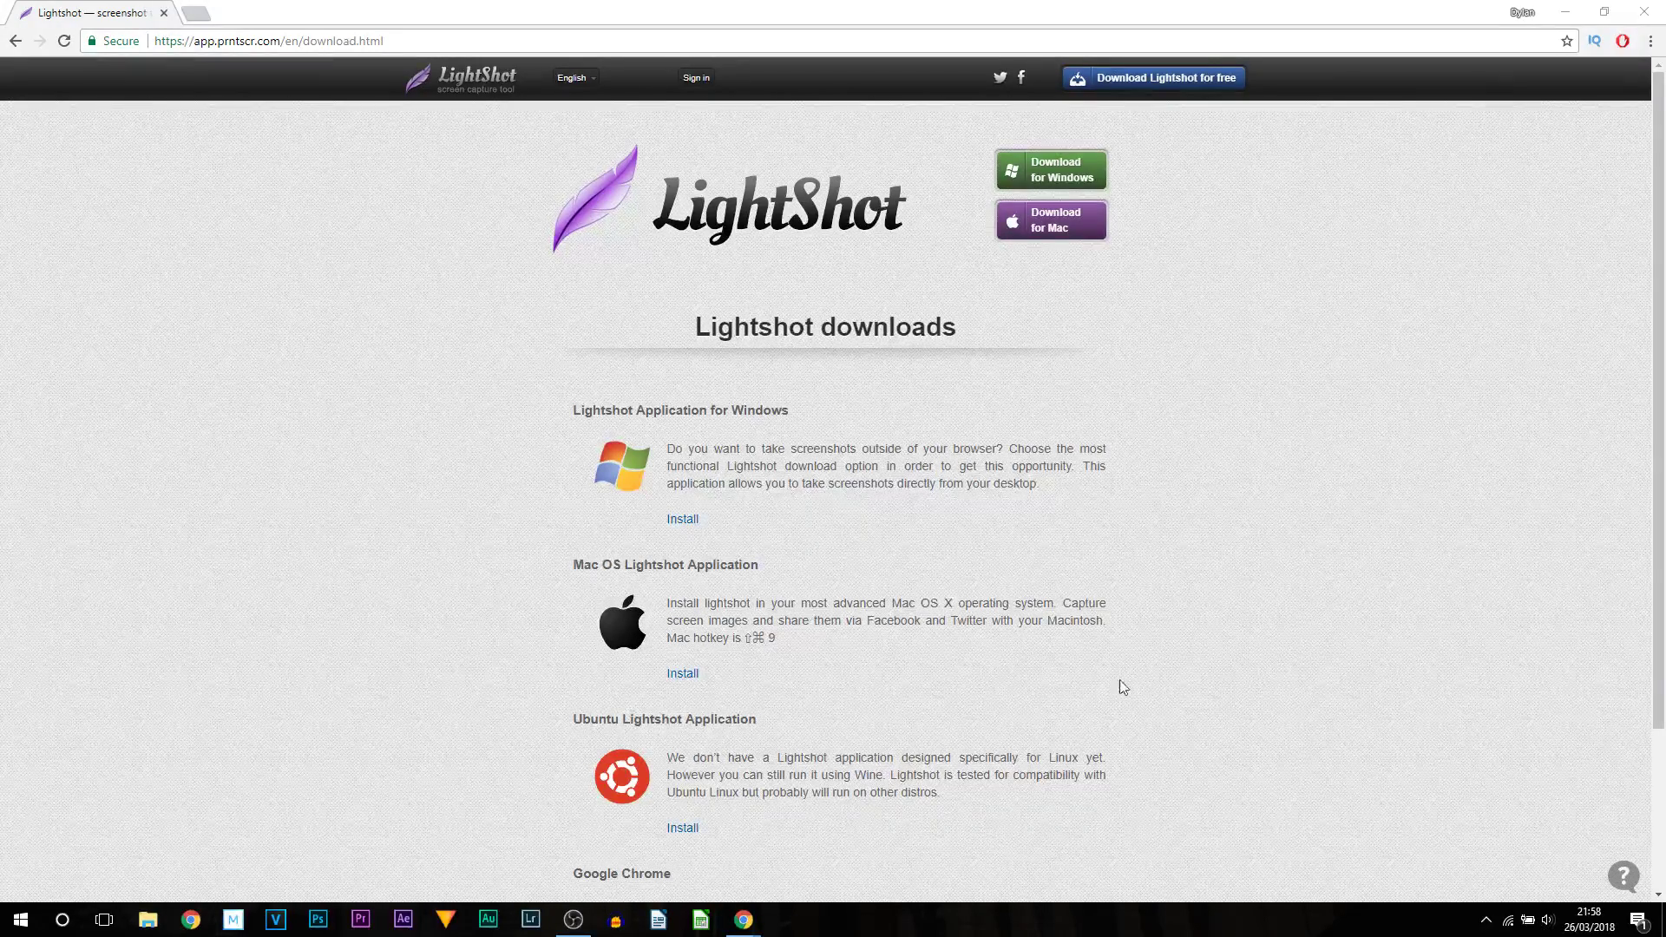
# Show and then dismiss the system tray's hidden background apps.
pyautogui.click(1487, 921)
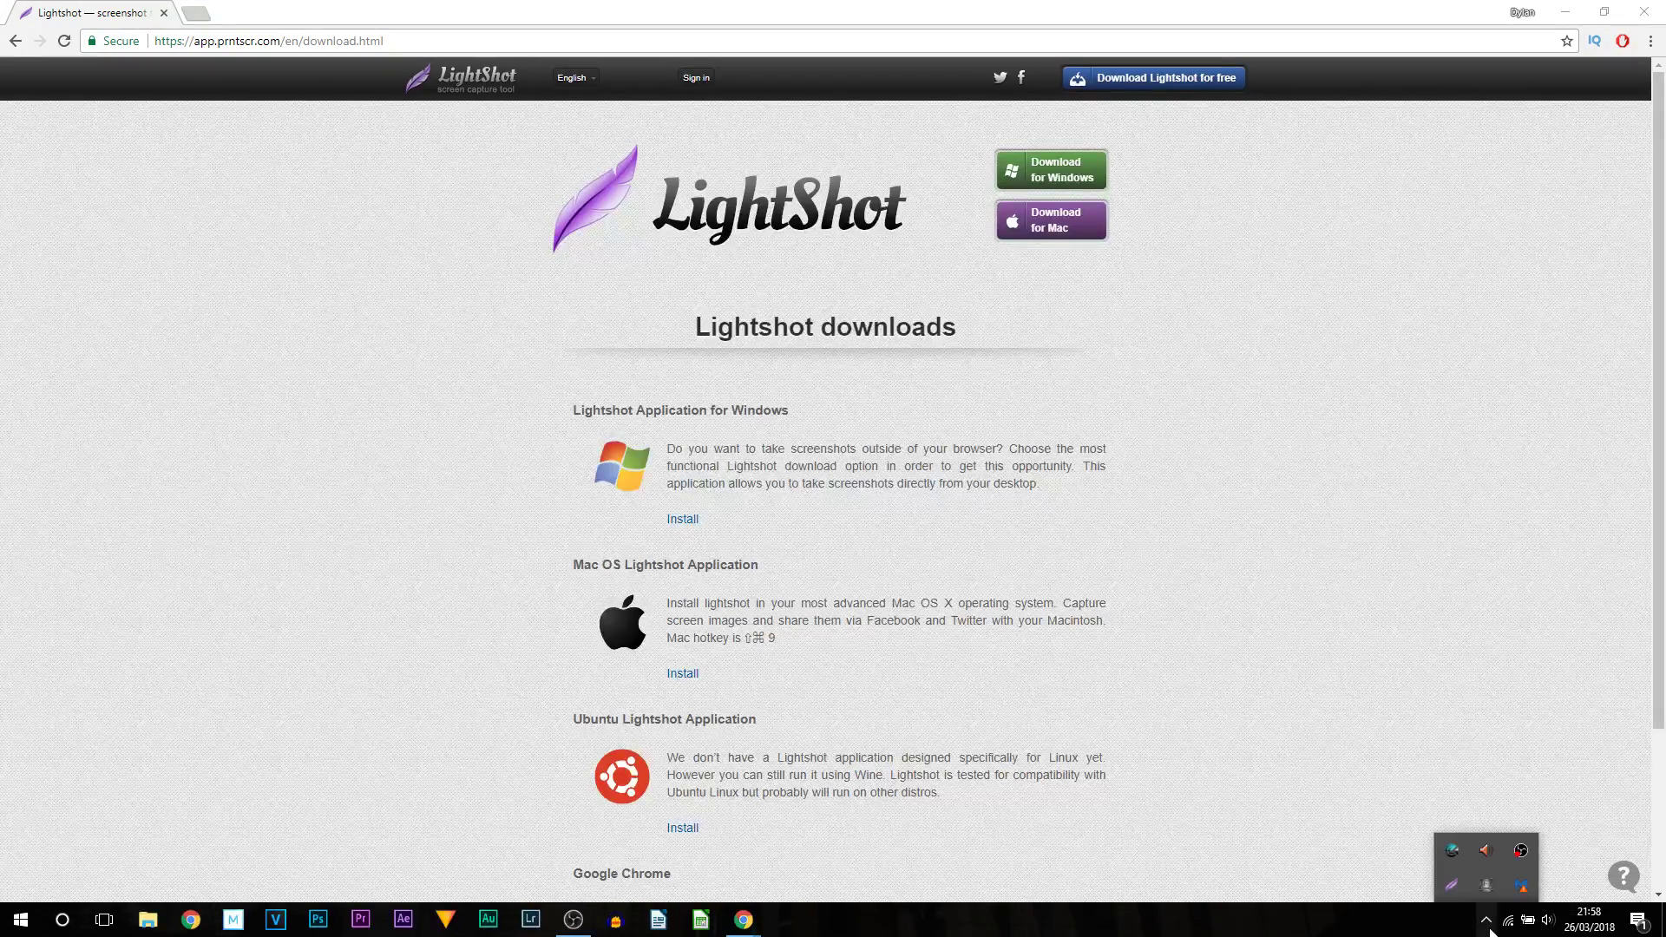
pyautogui.click(1439, 922)
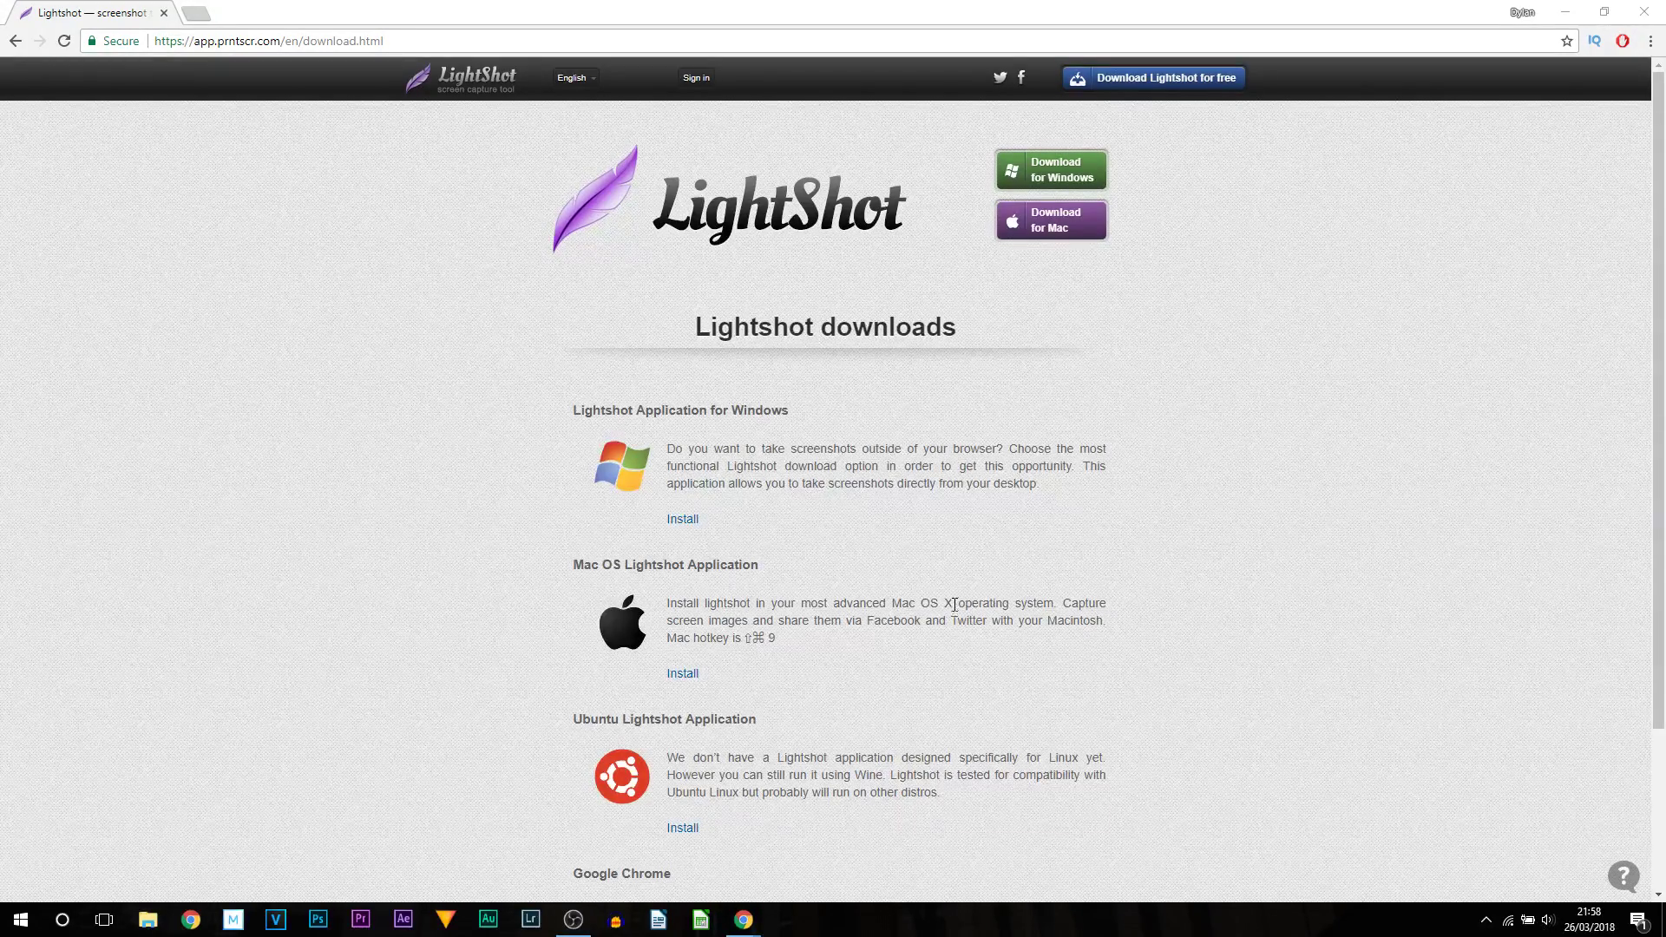
# Capture a 750x200 Lightshot region around the LightShot logo and its download buttons.
pyautogui.press('Print')
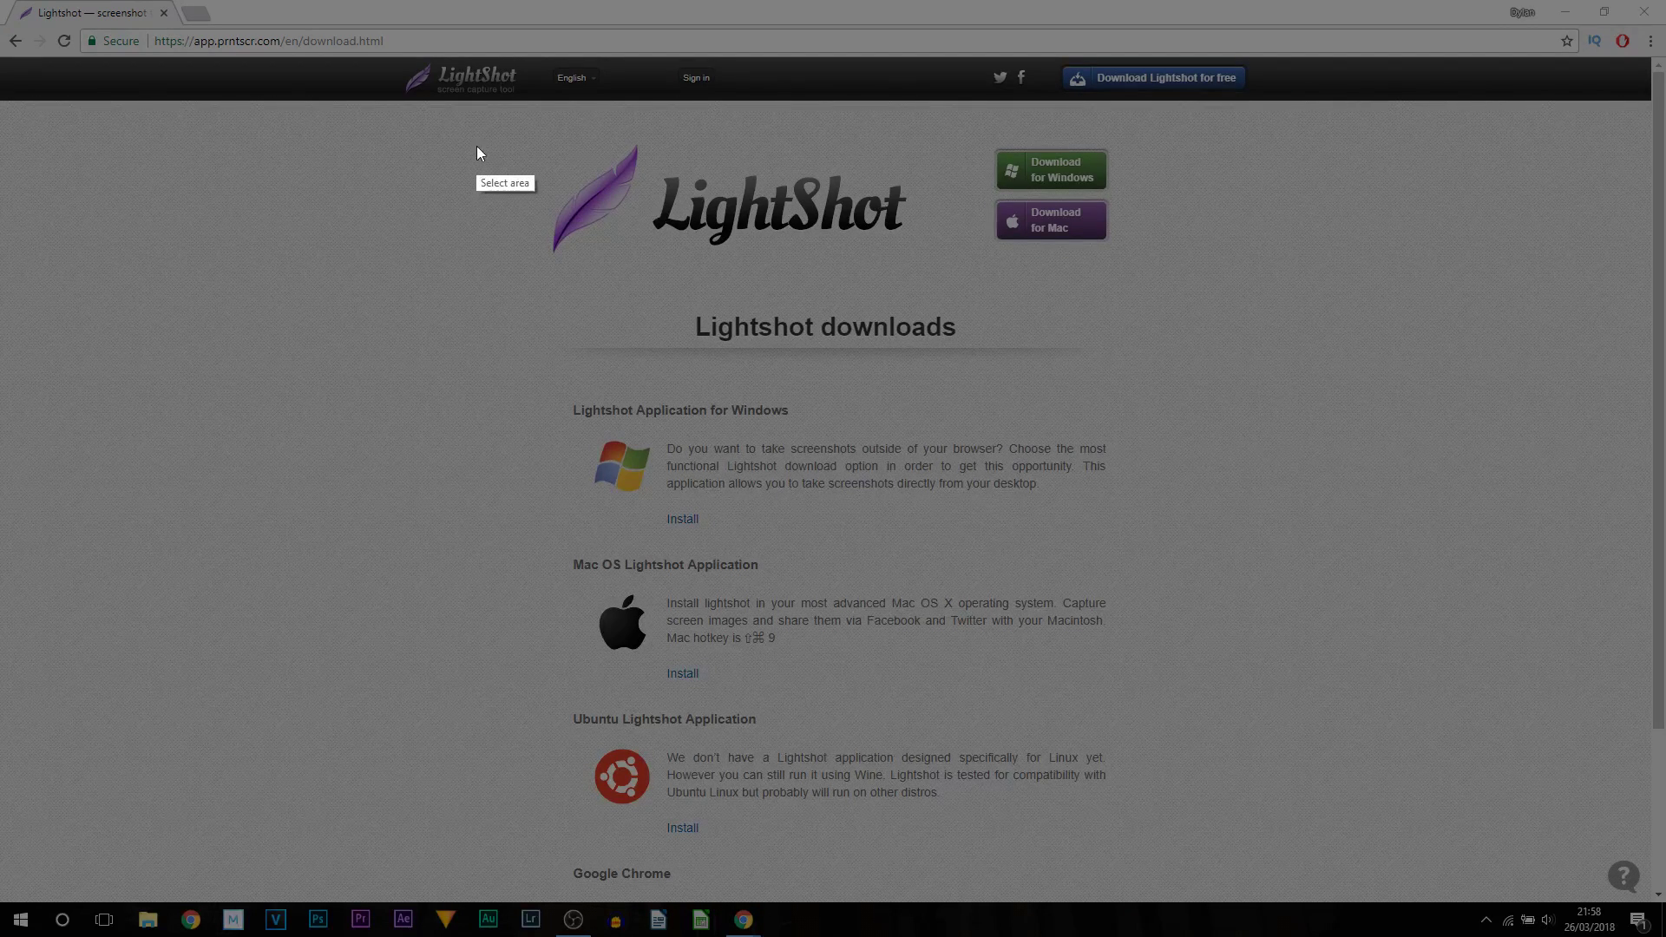
pyautogui.moveTo(497, 114); pyautogui.dragTo(1098, 301)
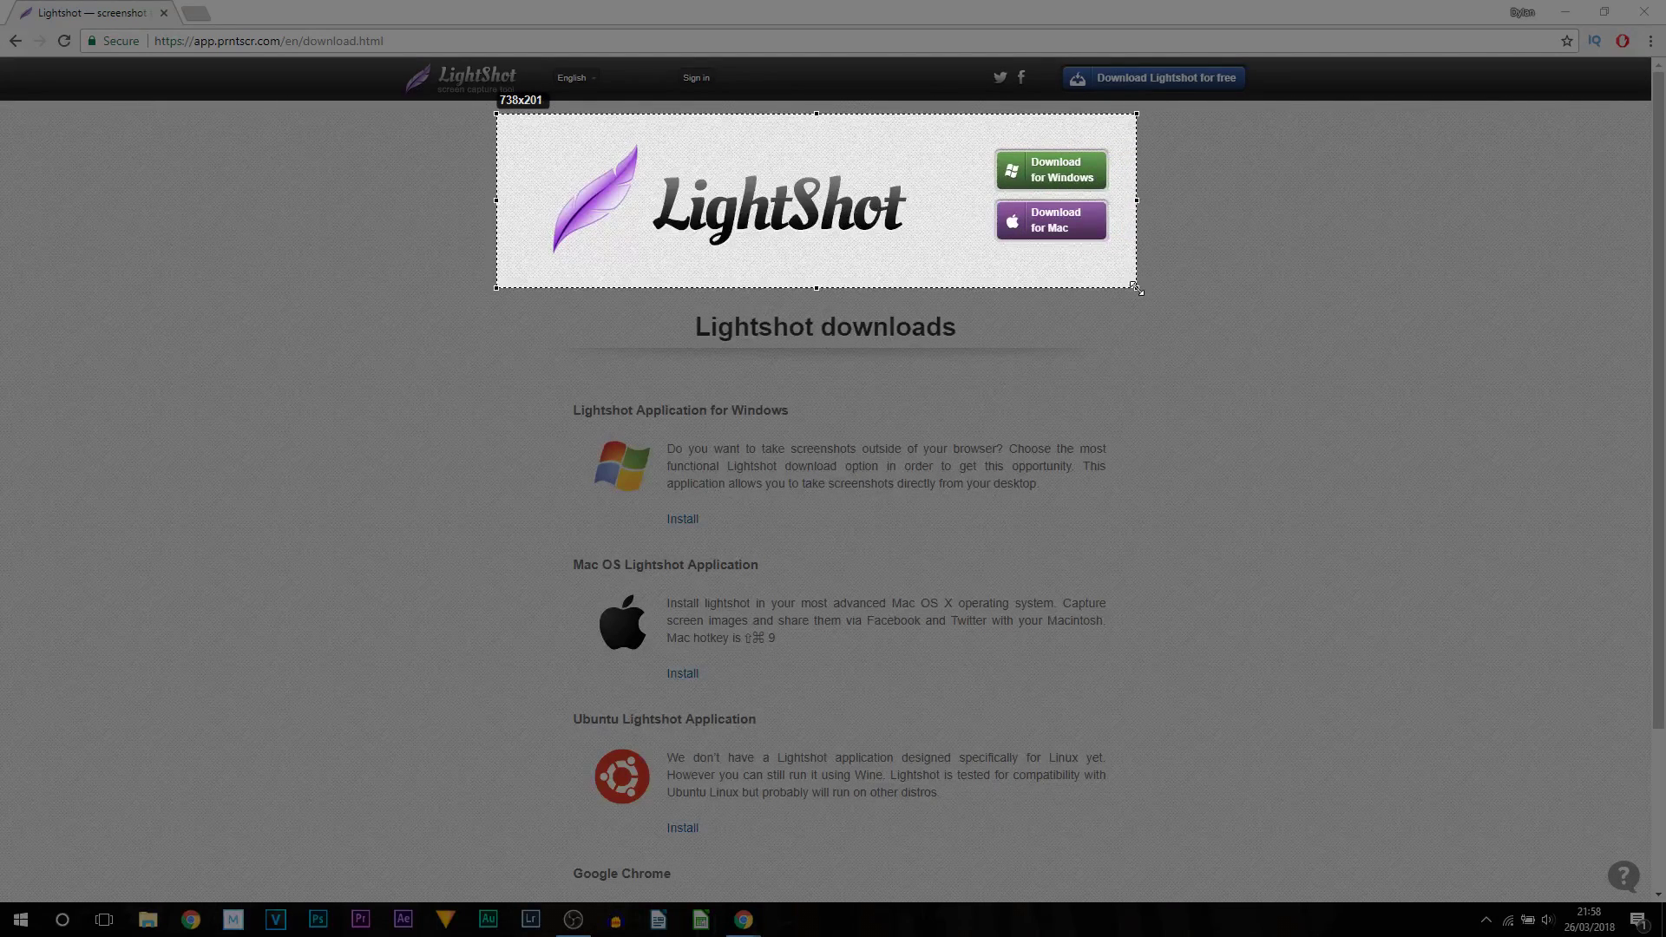
pyautogui.moveTo(1136, 288); pyautogui.dragTo(1141, 286)
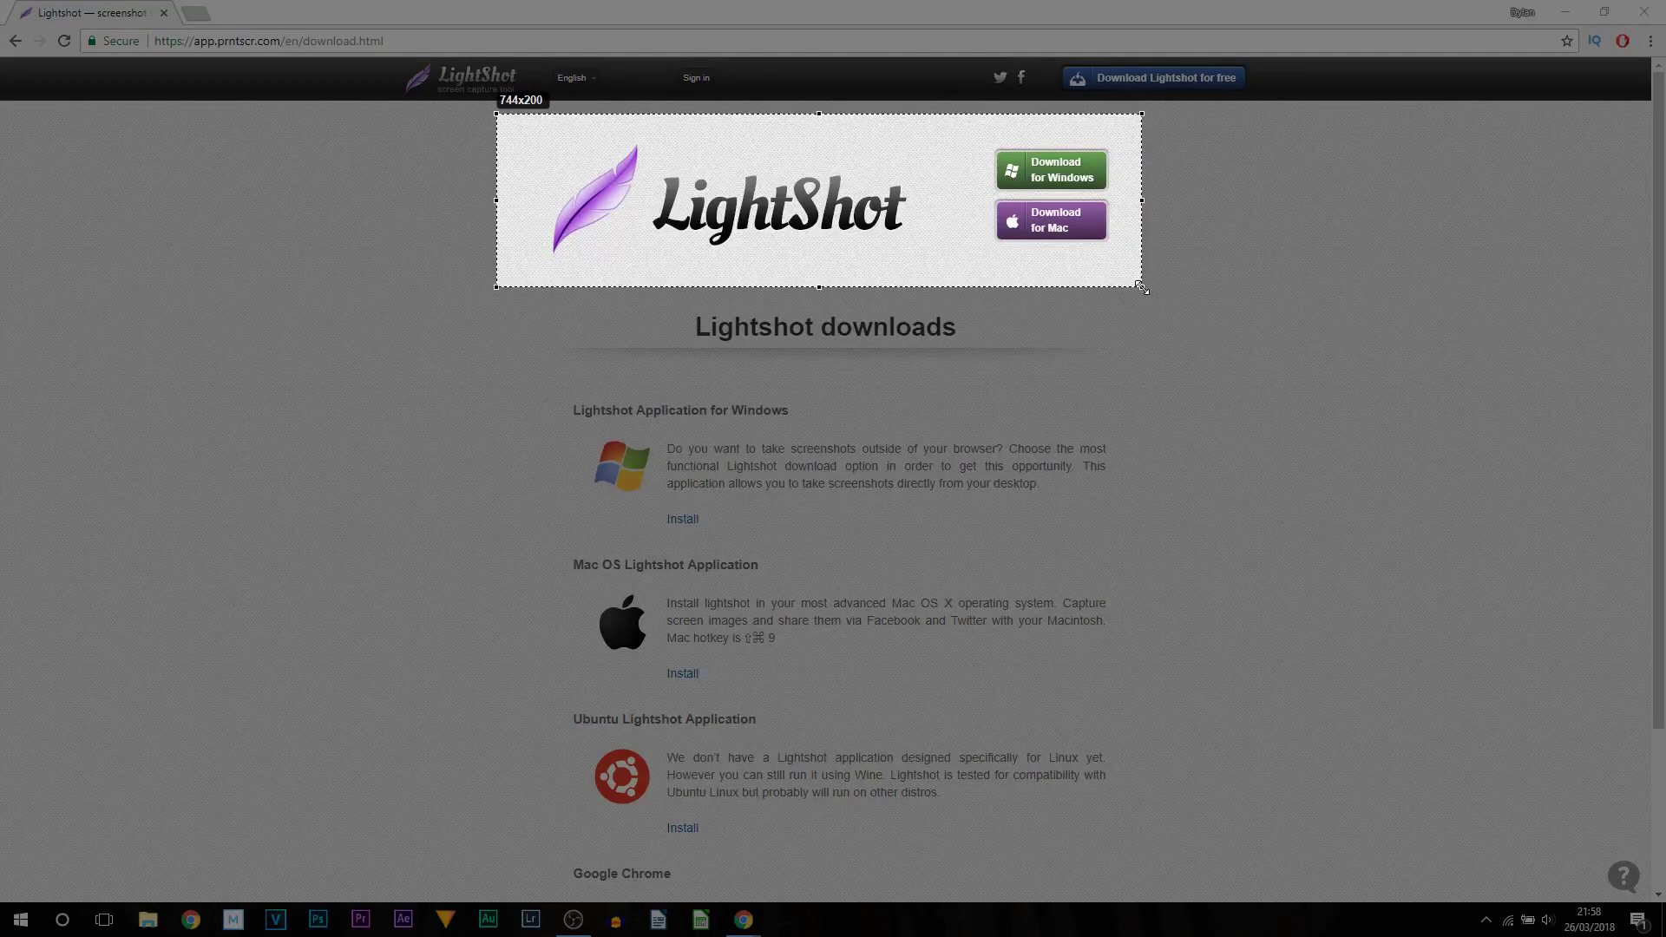
pyautogui.moveTo(1141, 287); pyautogui.dragTo(1146, 287)
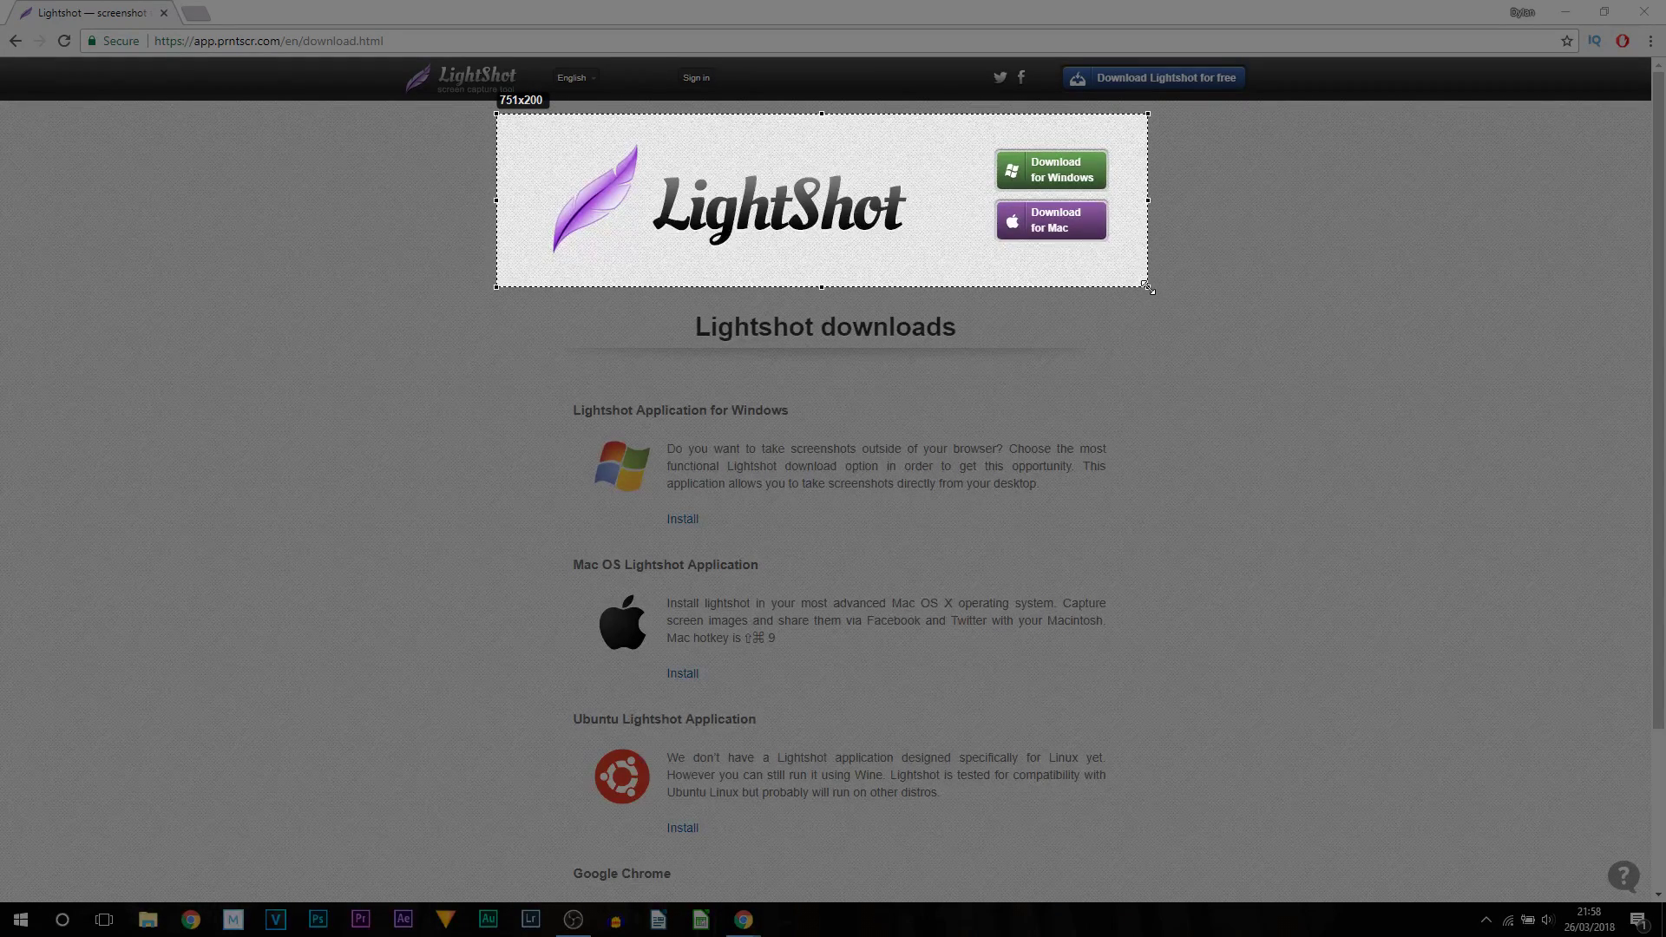
pyautogui.moveTo(1146, 286); pyautogui.dragTo(1146, 287)
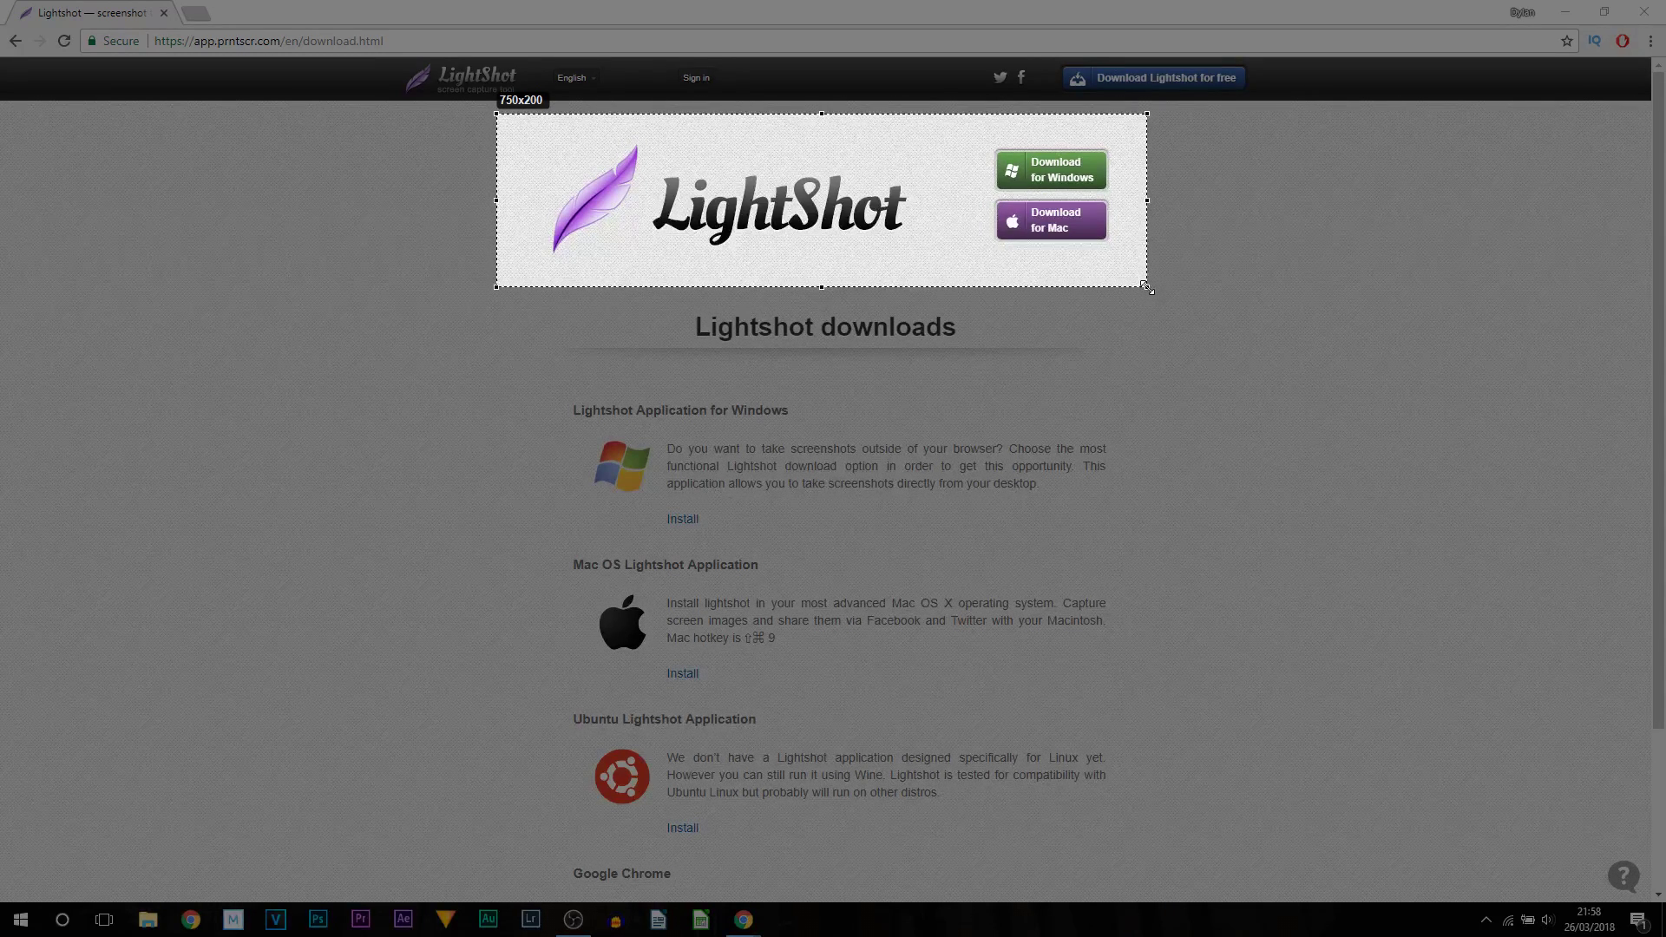
pyautogui.moveTo(1146, 286); pyautogui.dragTo(1146, 286)
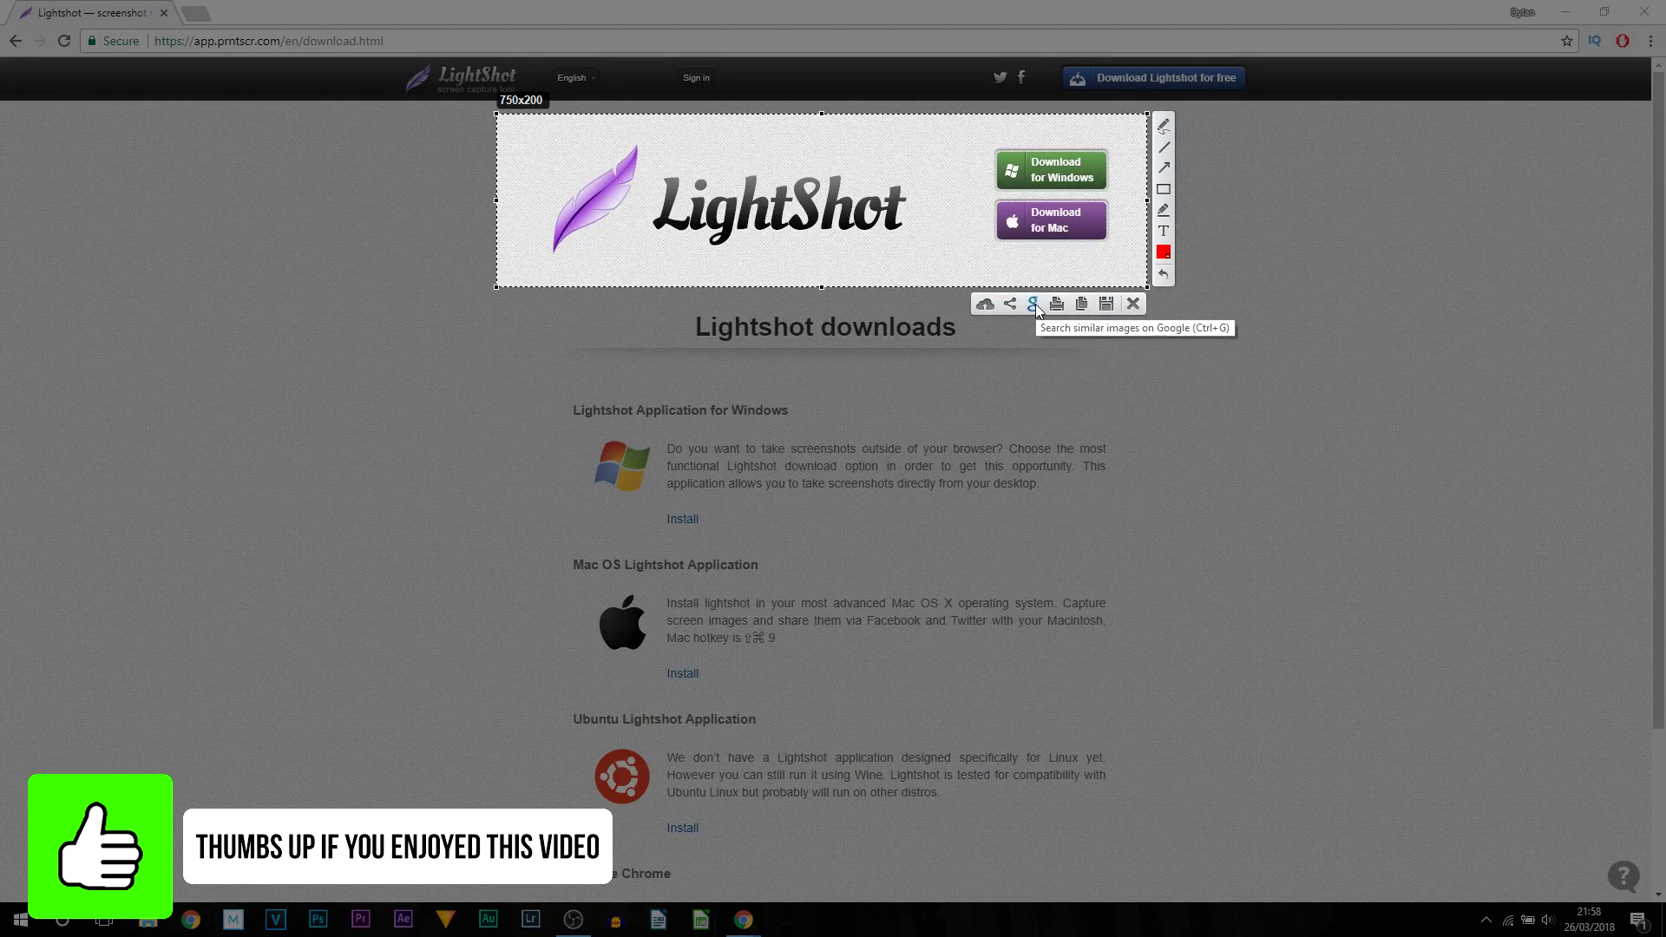
# Choose Lightshot's Text tool and bring up the annotation Colour dialog.
pyautogui.click(1105, 304)
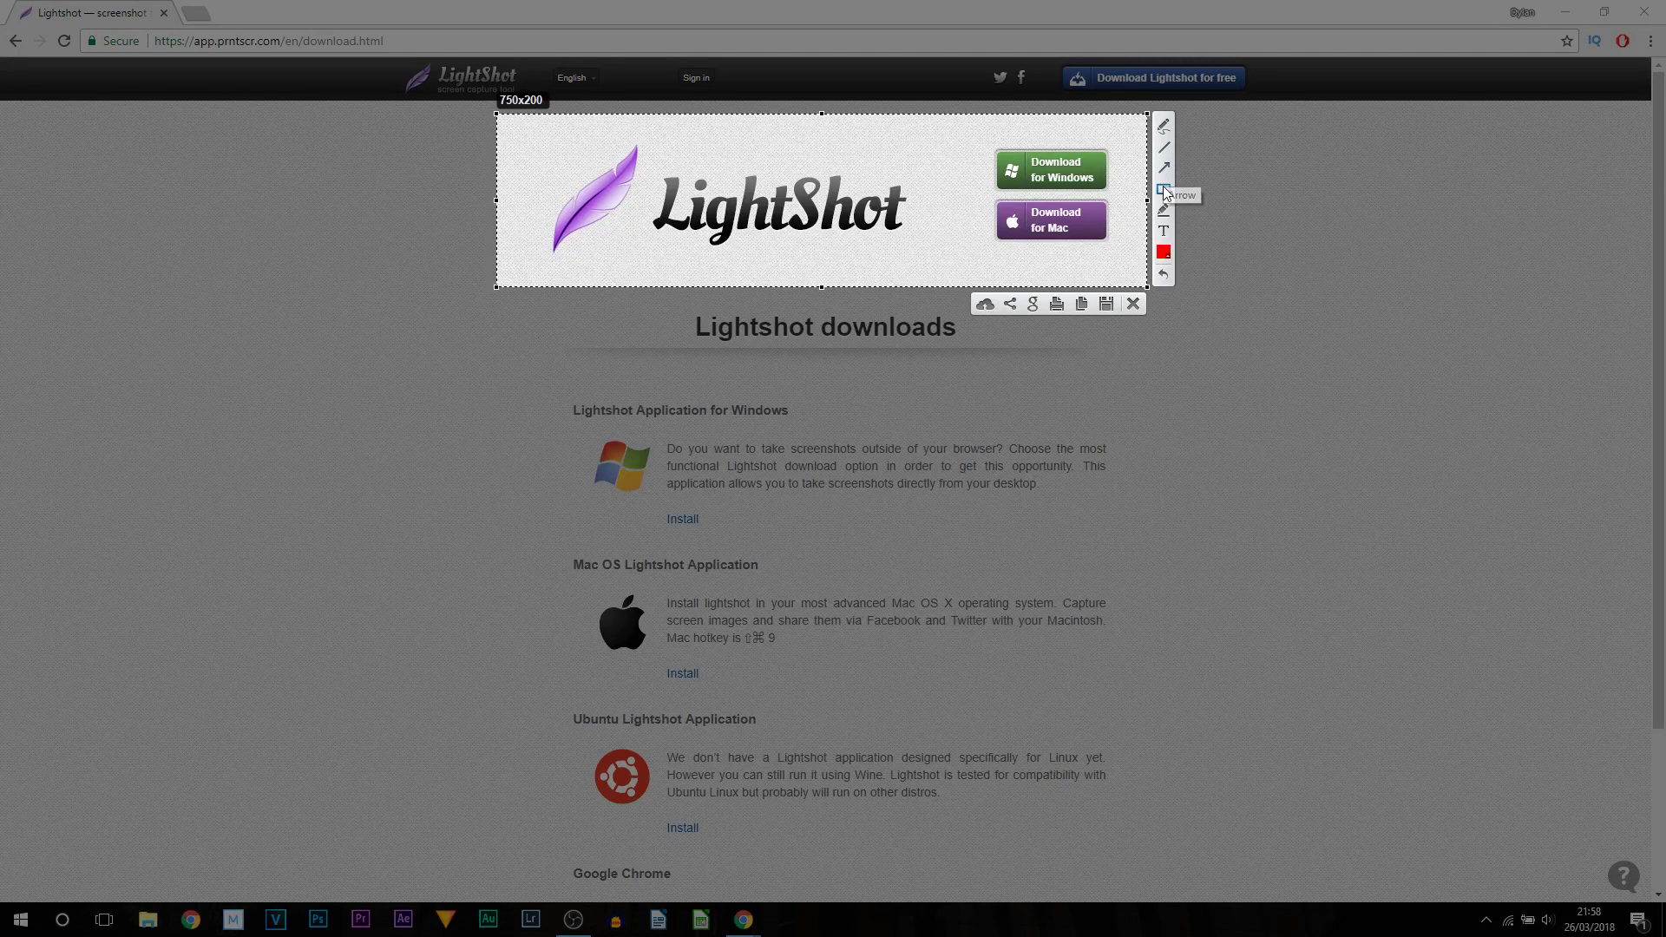
pyautogui.click(1164, 232)
pyautogui.click(1164, 253)
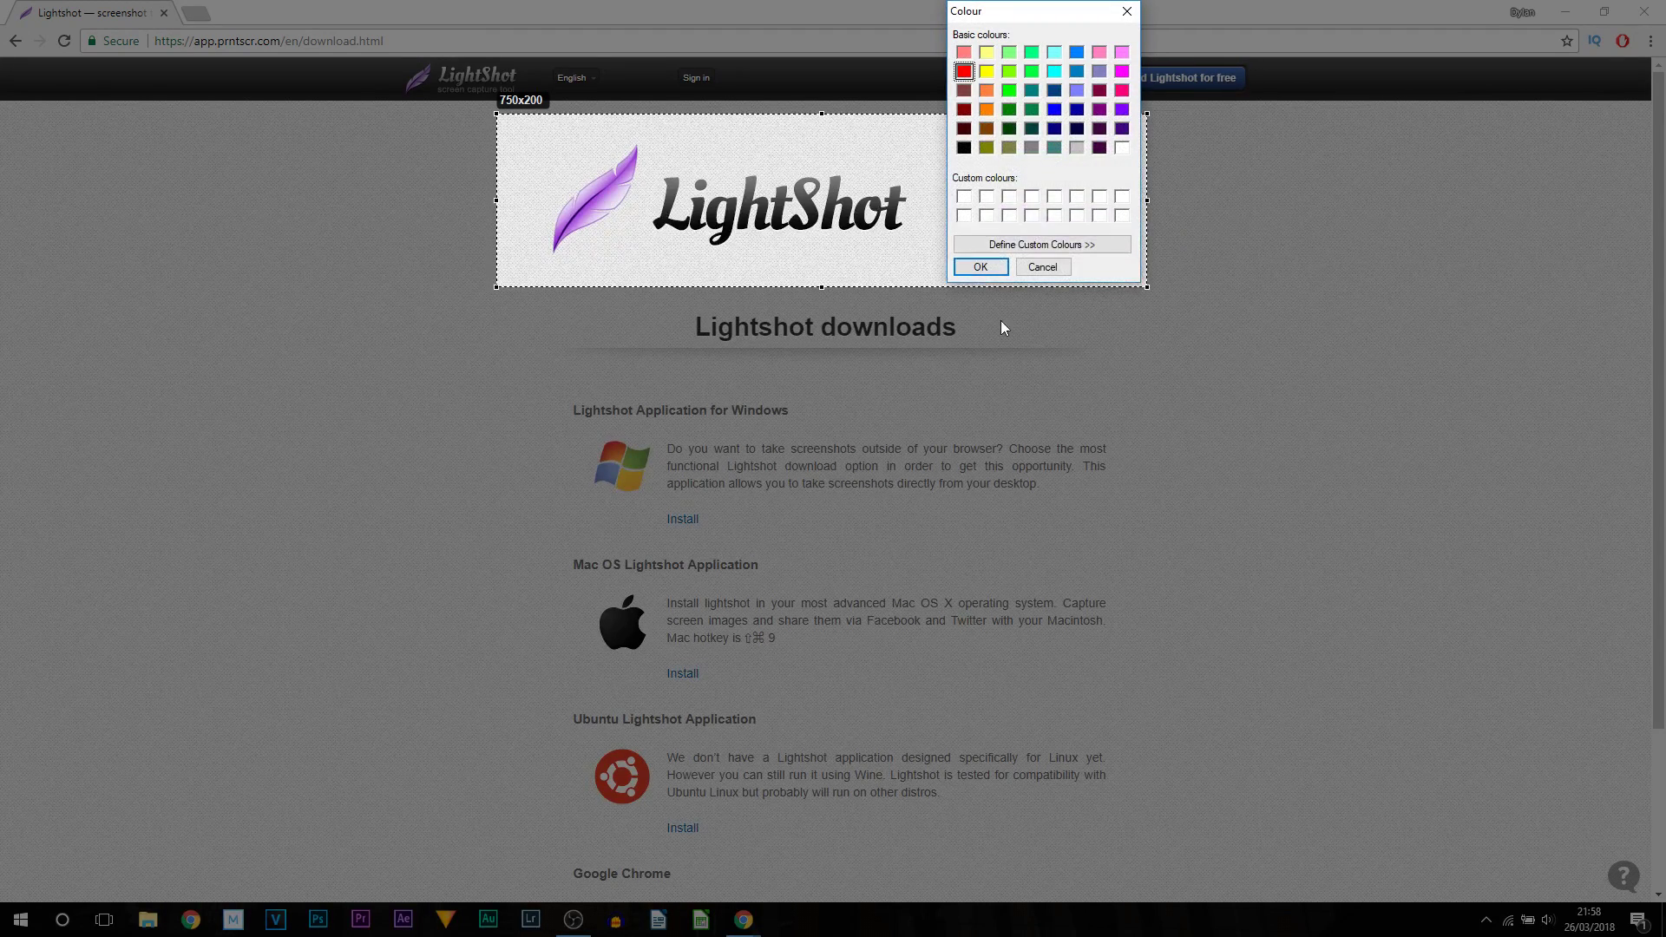
# Add the word 'casual' in black beside the LightShot logo.
pyautogui.click(964, 147)
pyautogui.click(979, 266)
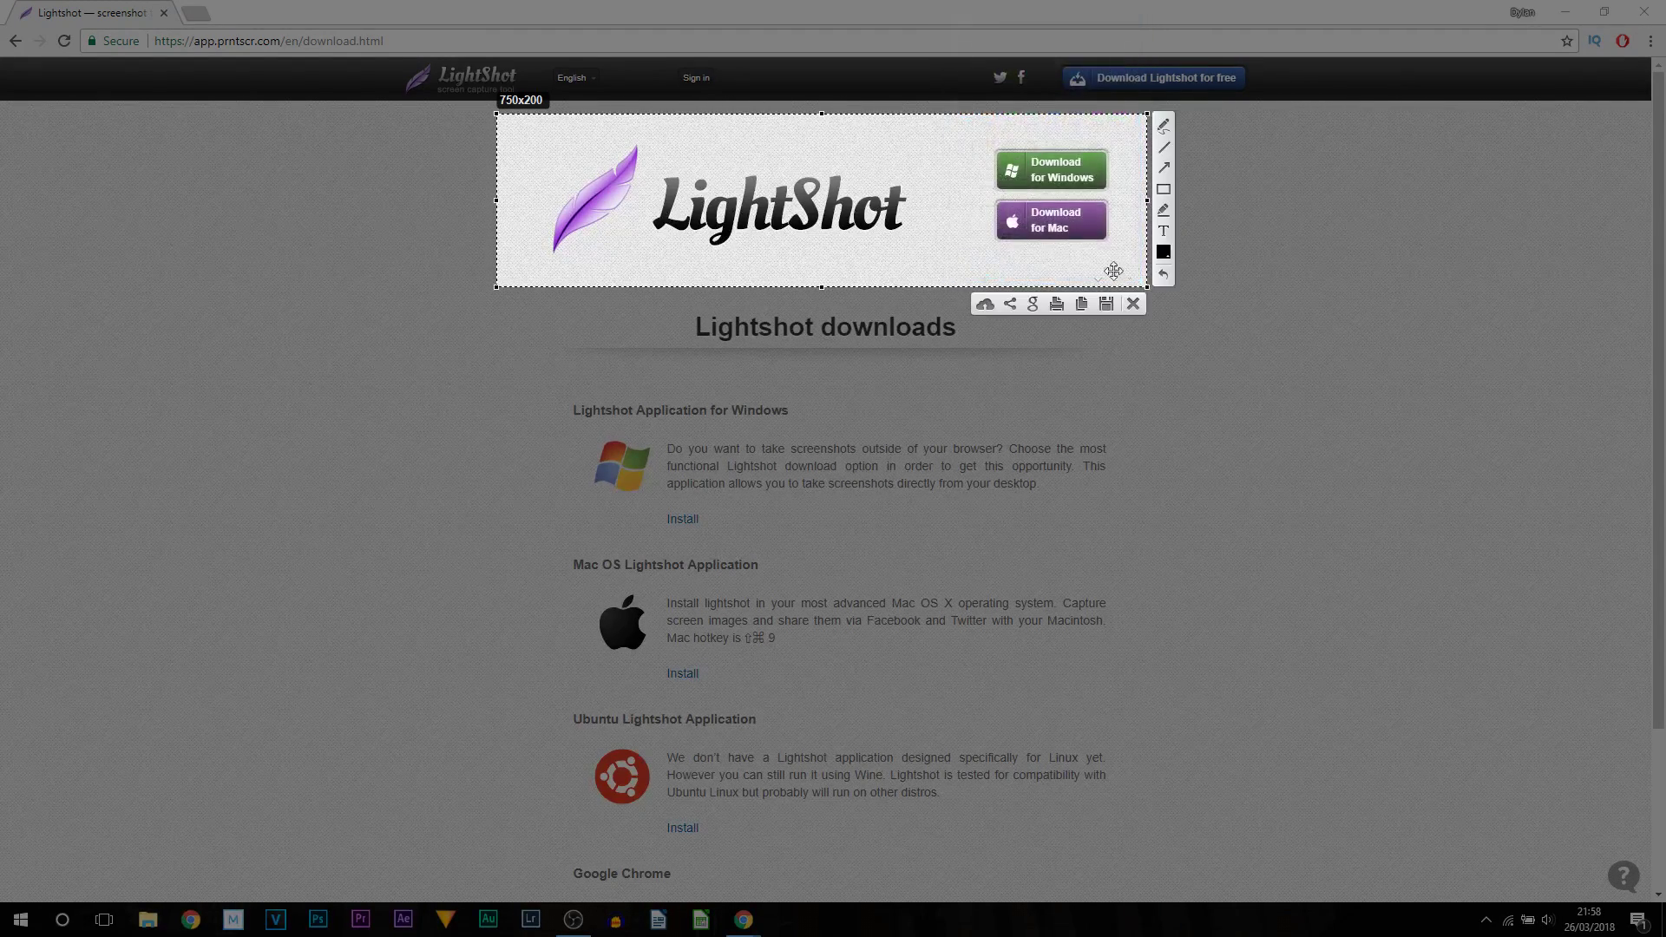
pyautogui.click(1163, 231)
pyautogui.click(920, 255)
pyautogui.write('casual')
# Underline the LightShot logo with a line and upload the annotated capture.
pyautogui.click(1165, 149)
pyautogui.moveTo(647, 251); pyautogui.dragTo(909, 251)
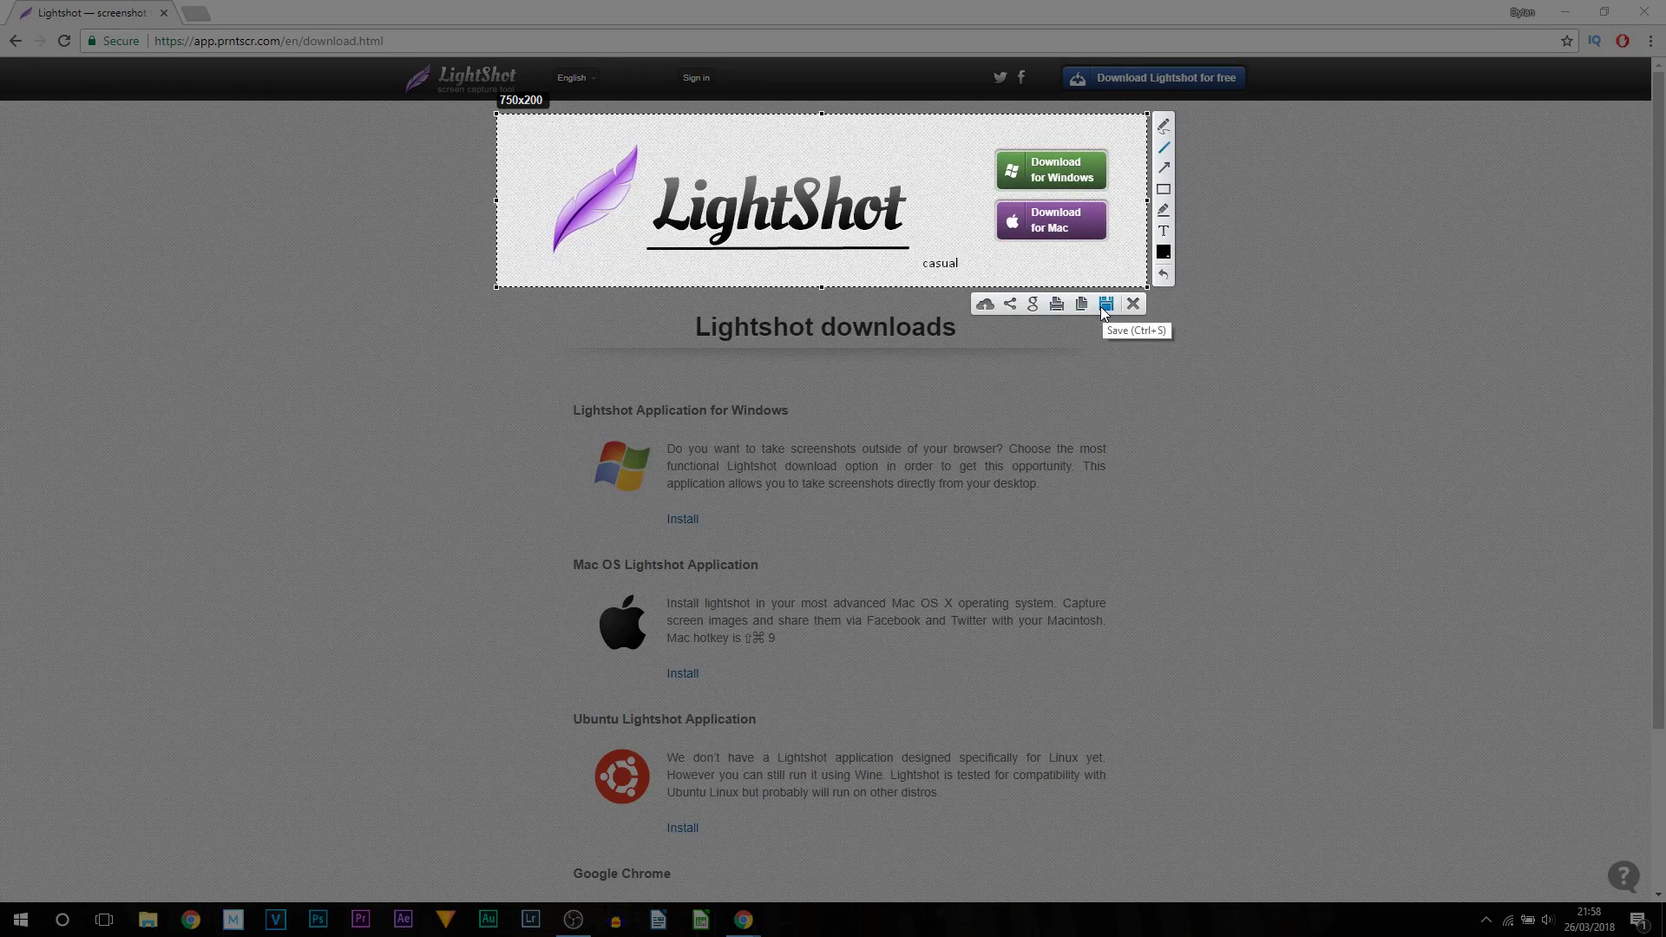
pyautogui.click(983, 306)
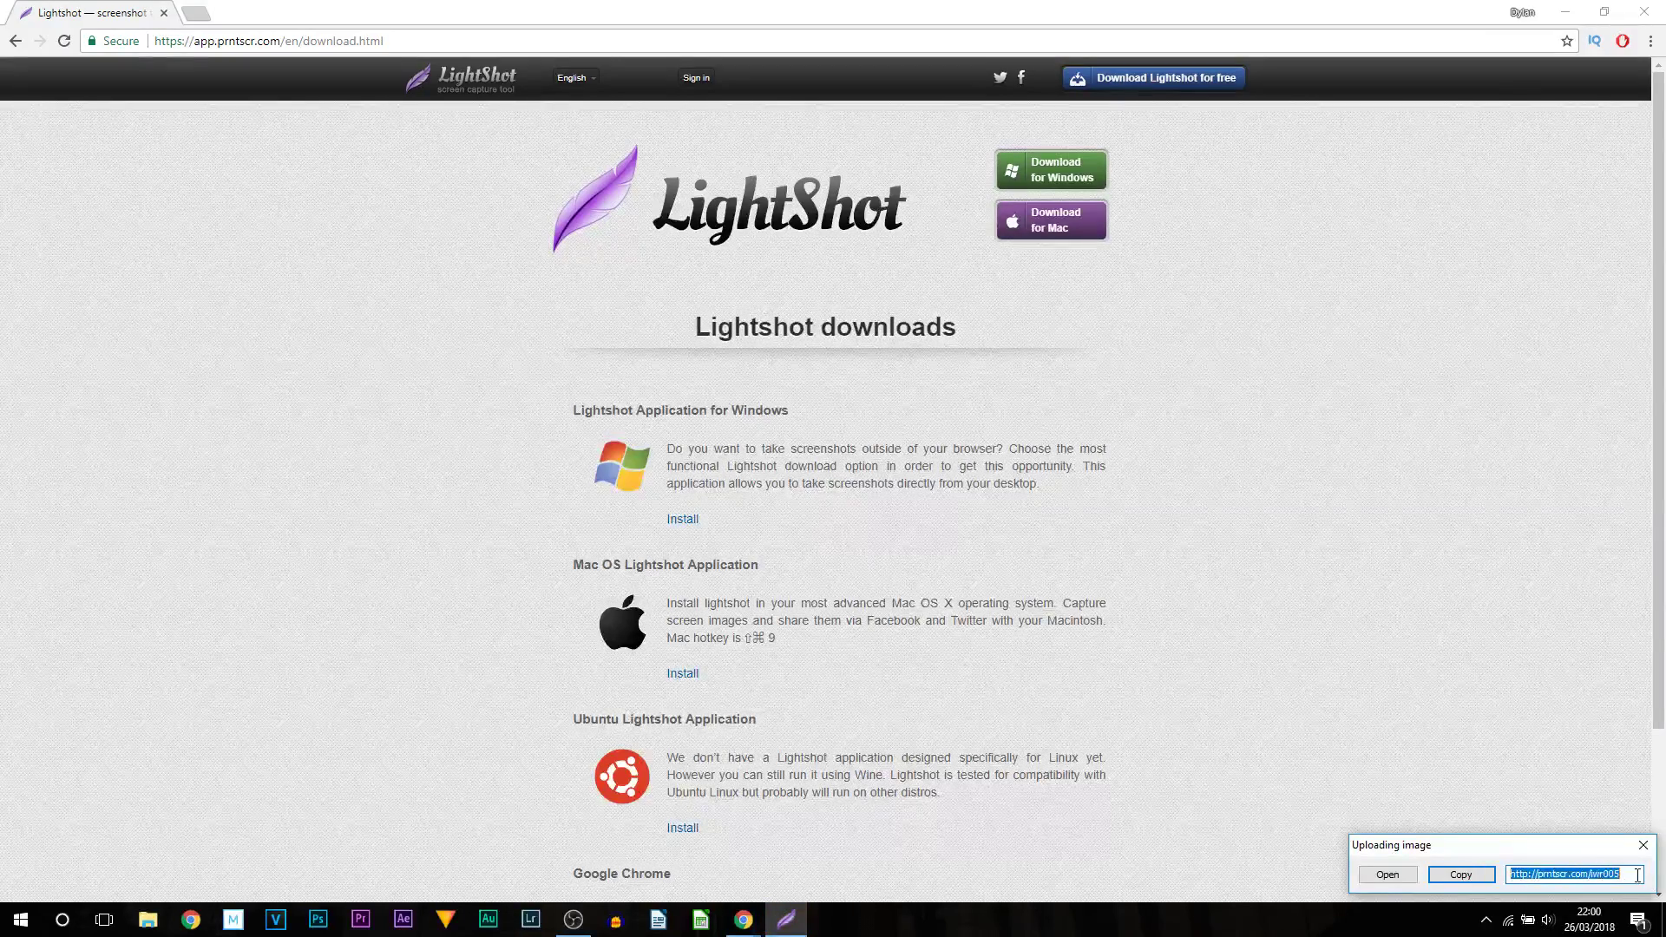
# Copy the uploaded capture's prntscr link and load it in Chrome's address bar.
pyautogui.click(1462, 874)
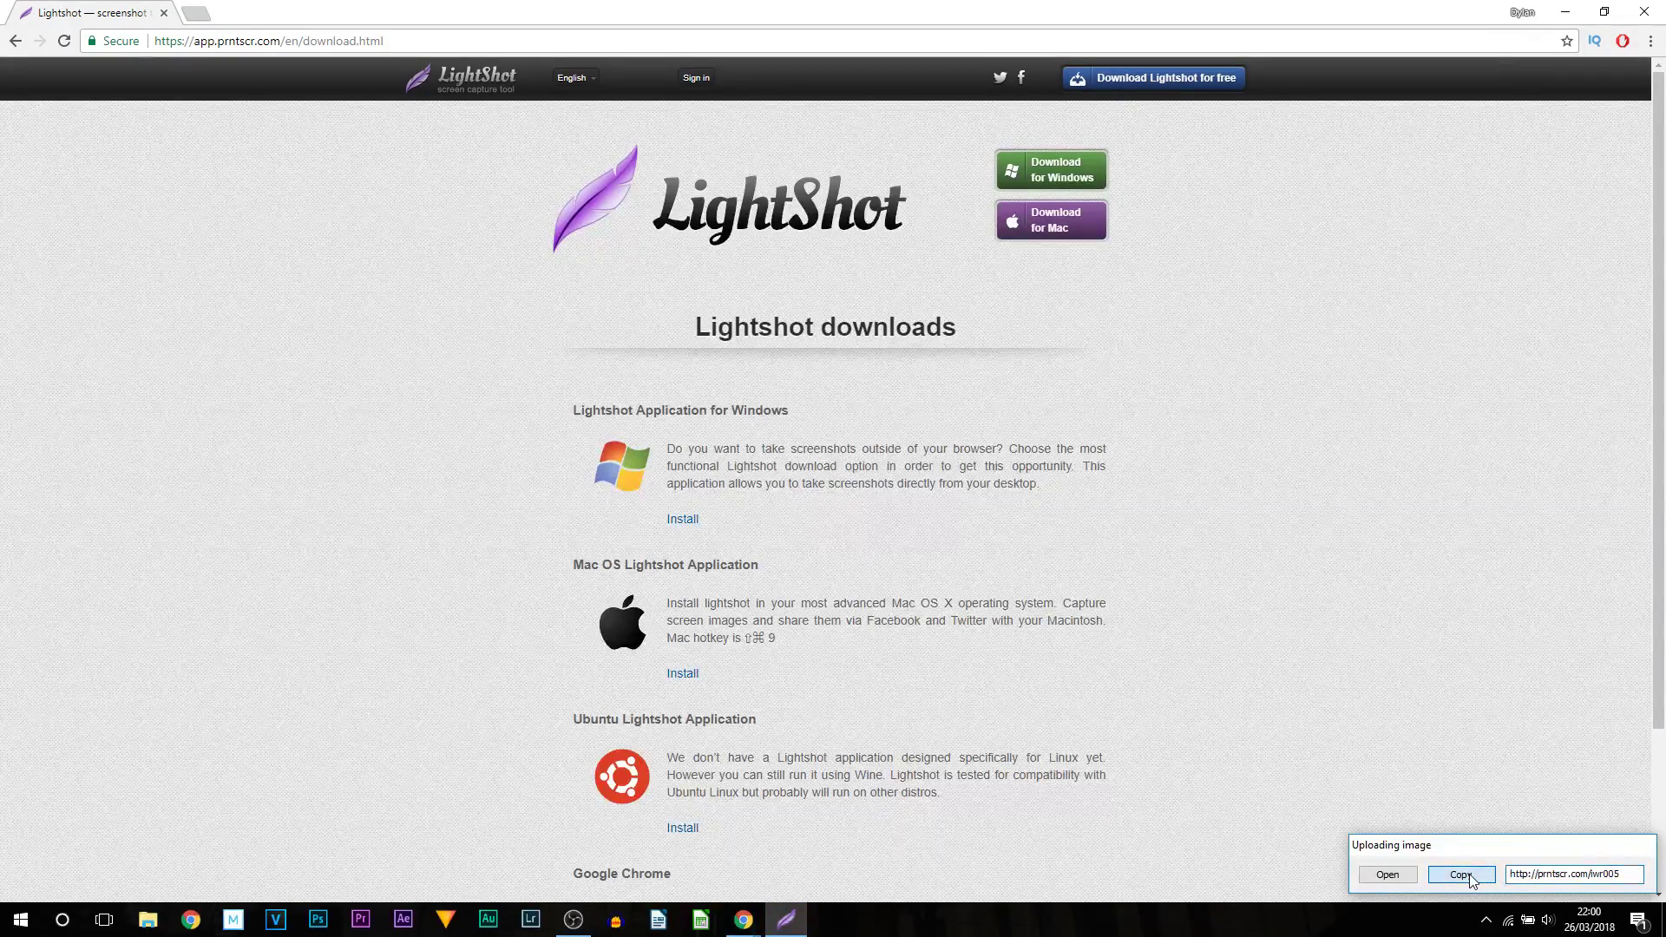
pyautogui.click(480, 40)
pyautogui.hotkey('ctrl', 'v')
pyautogui.press('Return')
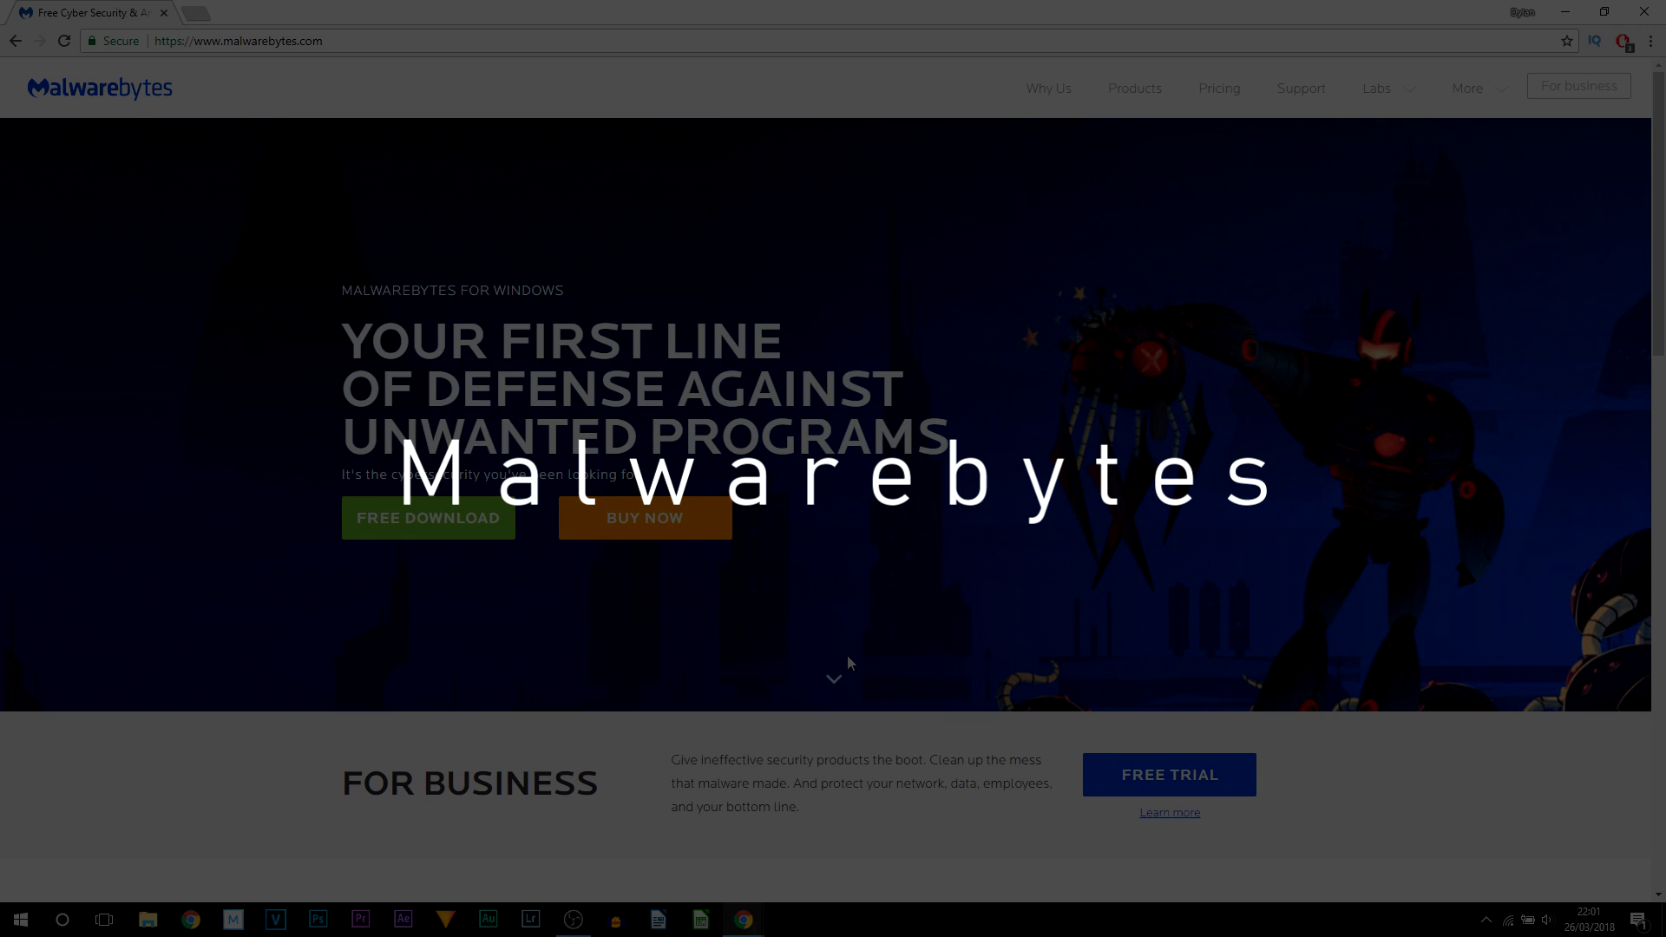
pyautogui.scroll(-8, 849, 662)
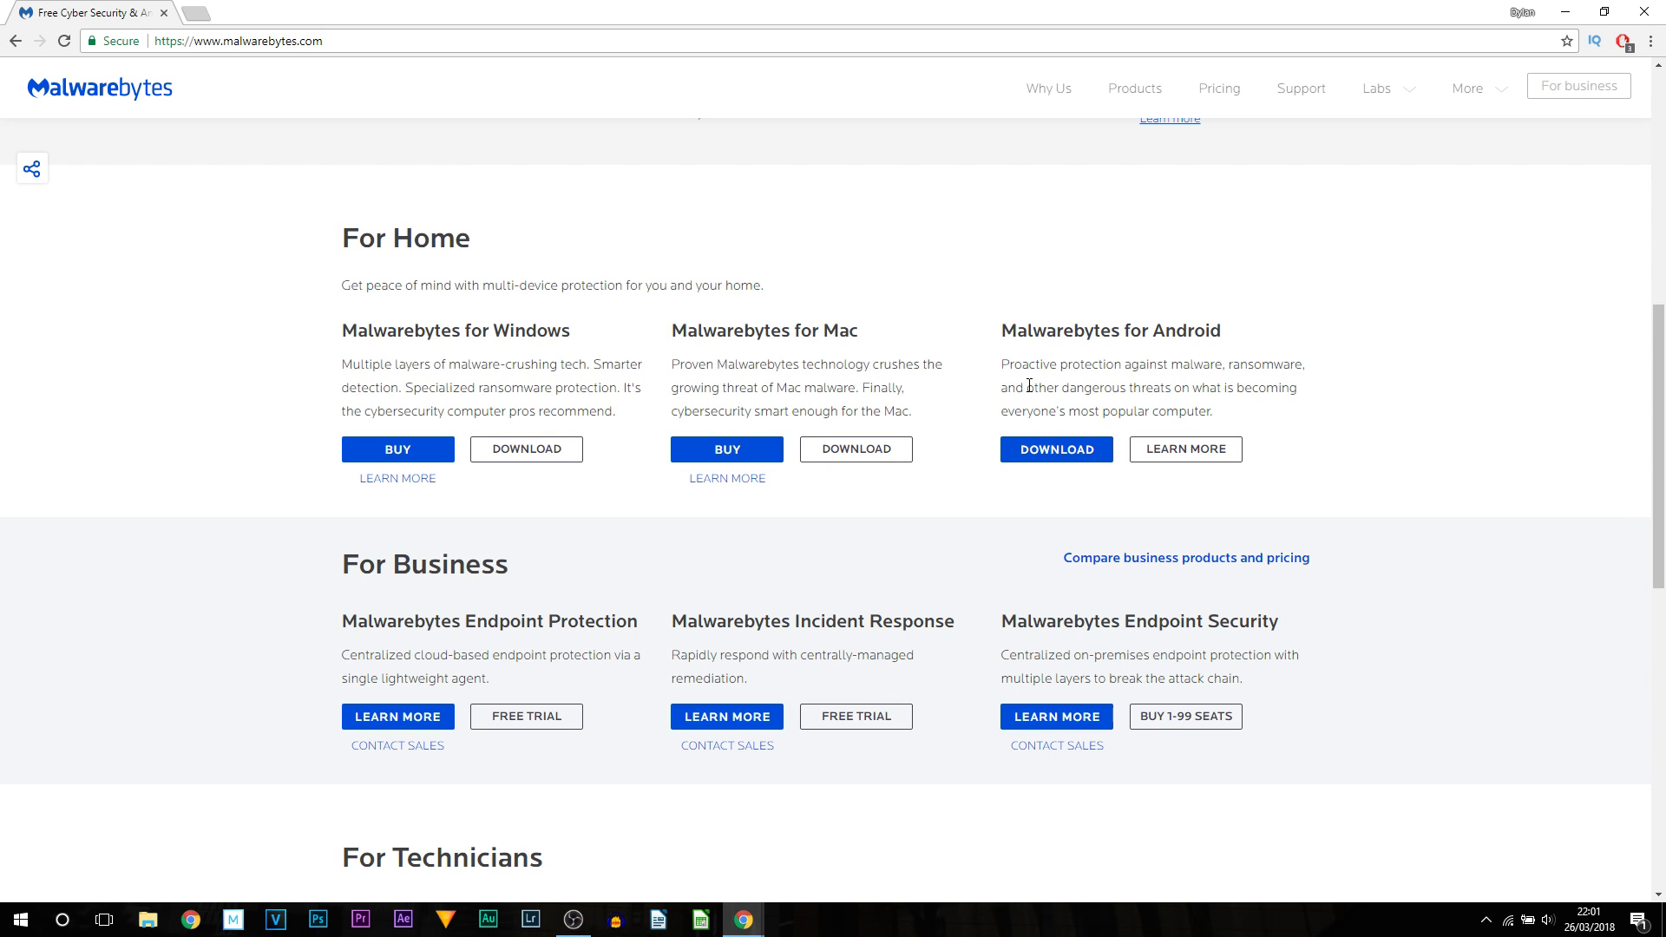
pyautogui.scroll(8, 781, 564)
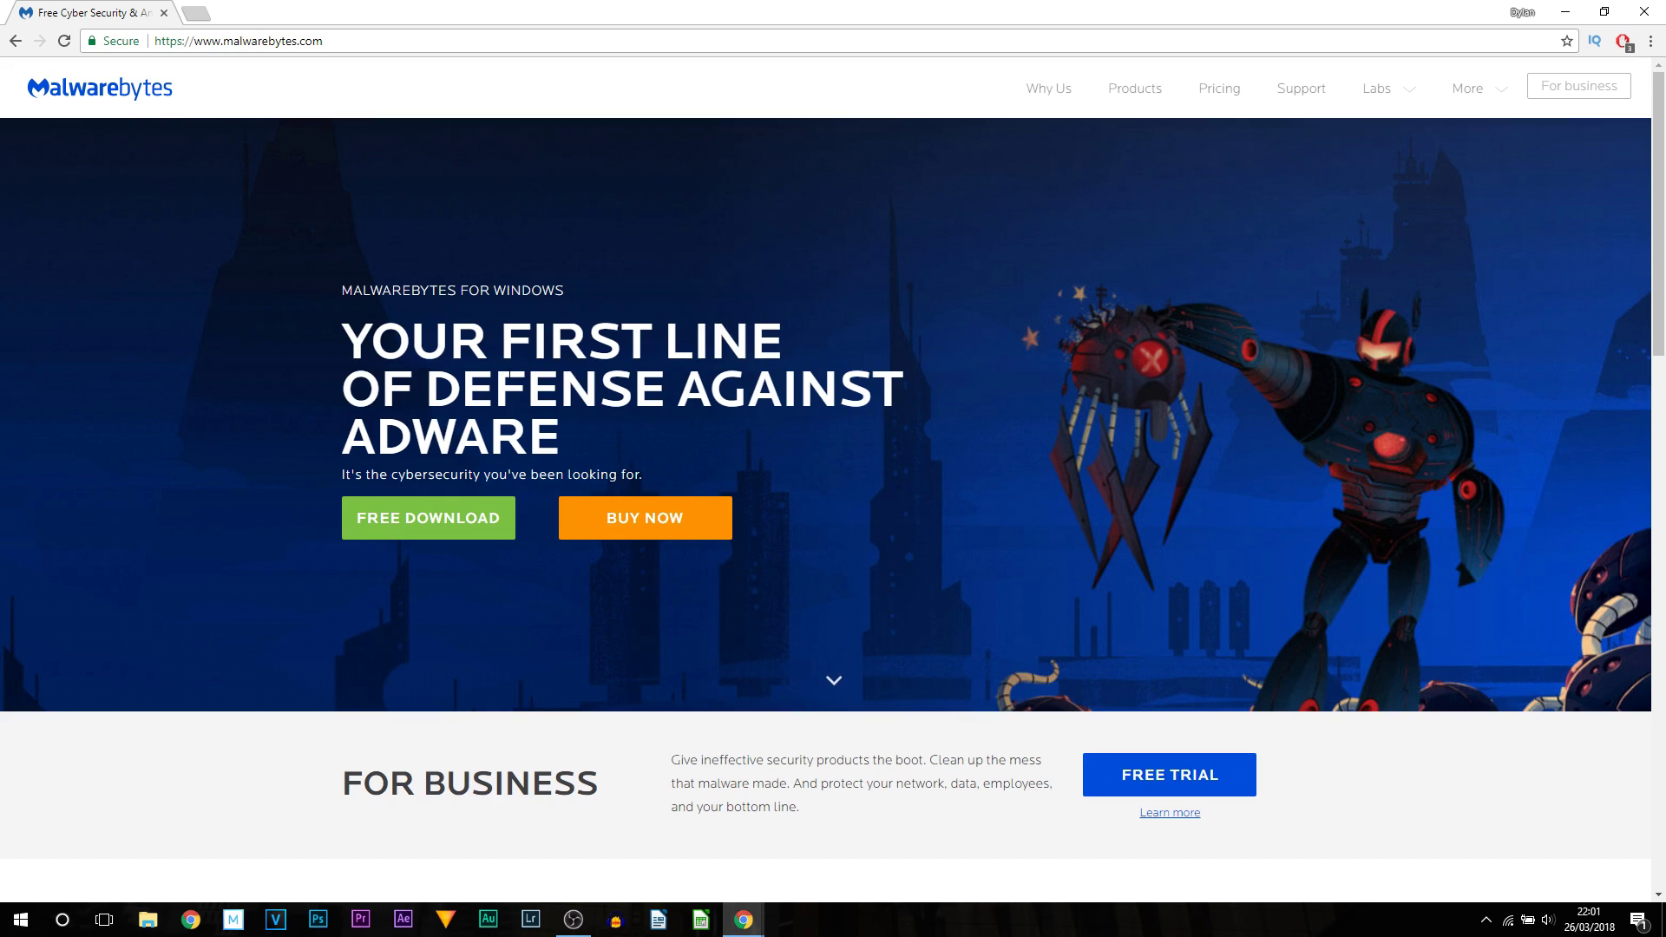
pyautogui.moveTo(560, 391); pyautogui.dragTo(448, 449)
pyautogui.click(448, 448)
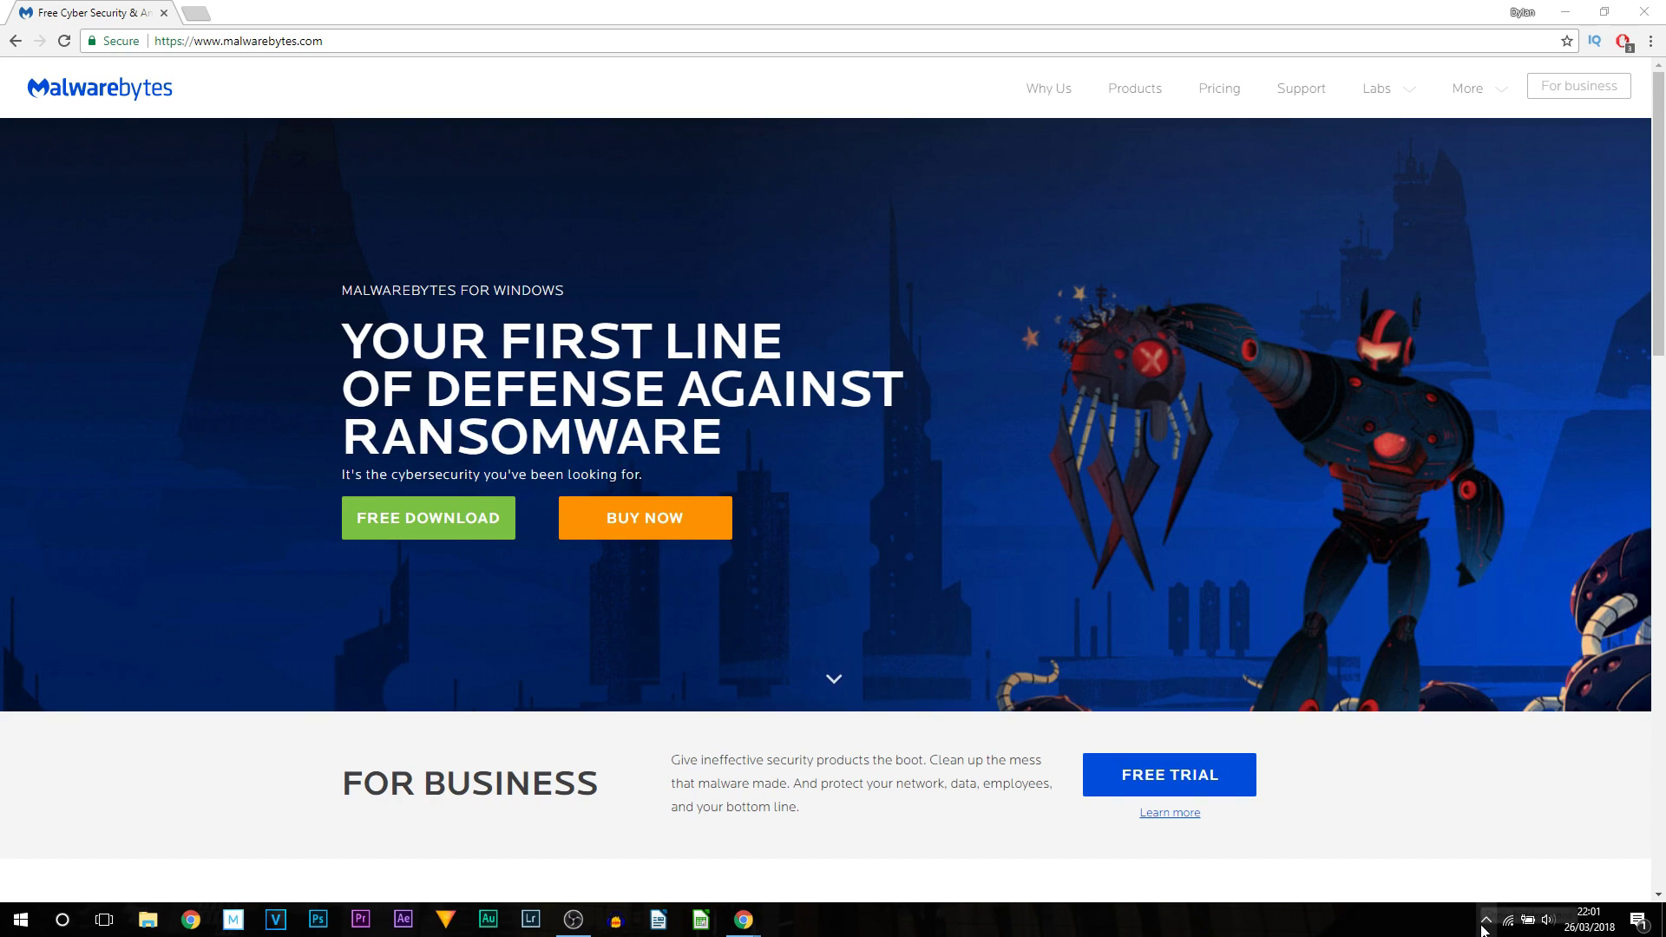
pyautogui.click(1486, 919)
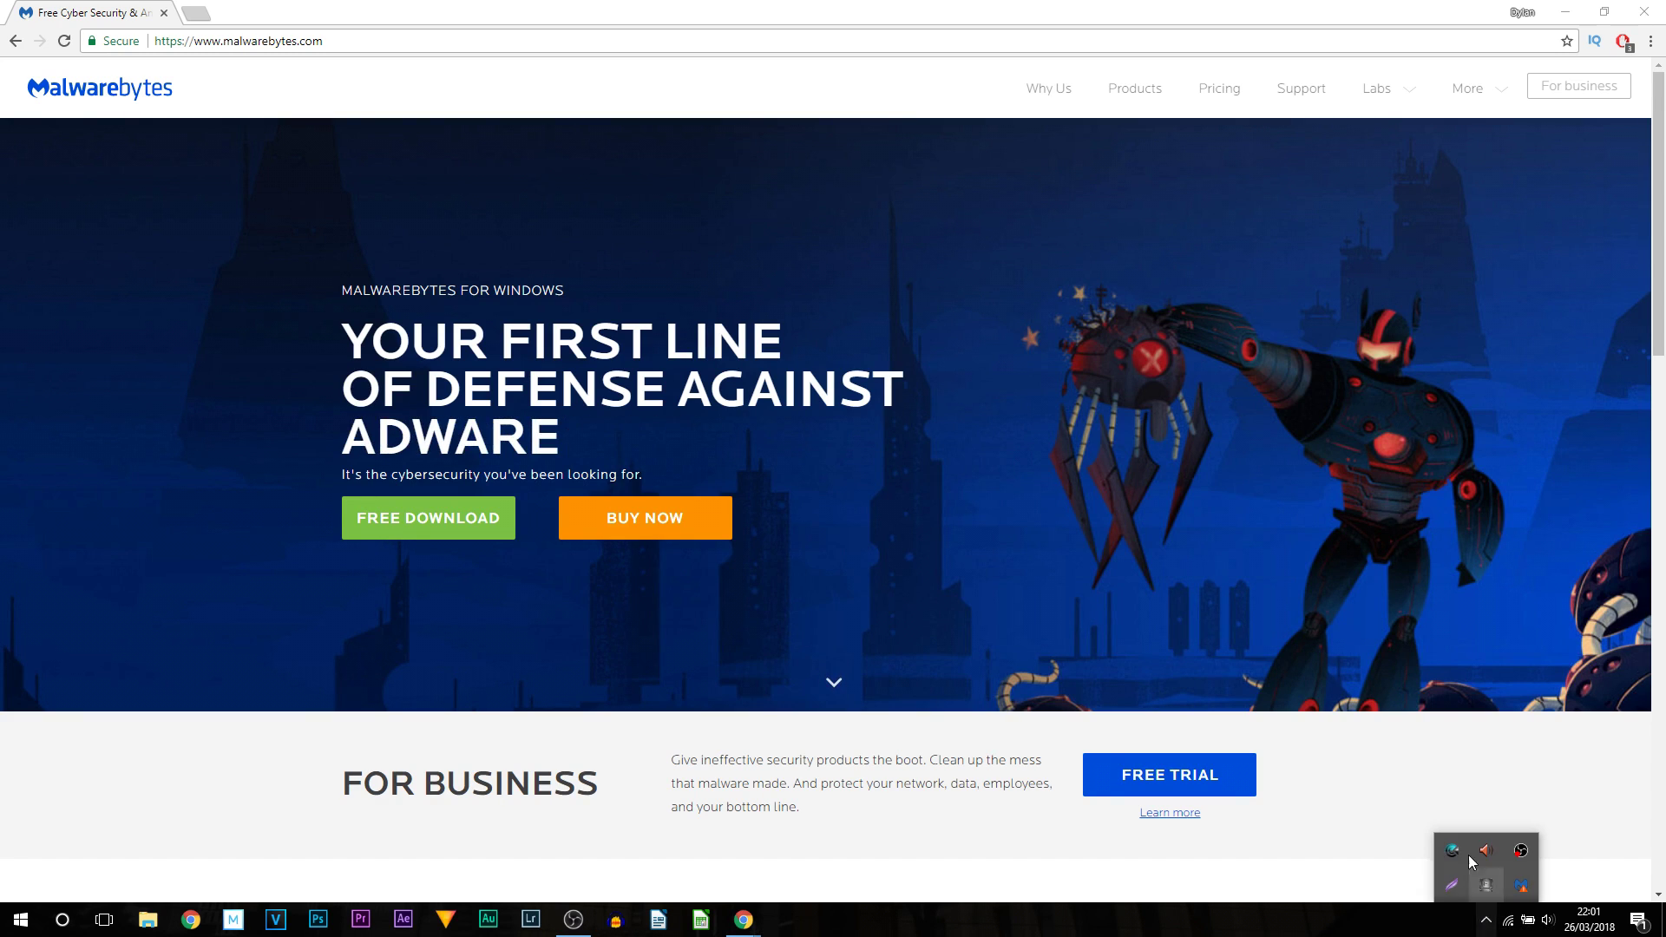
# Launch Malwarebytes from its tray icon and view its Reports section.
pyautogui.rightClick(1522, 885)
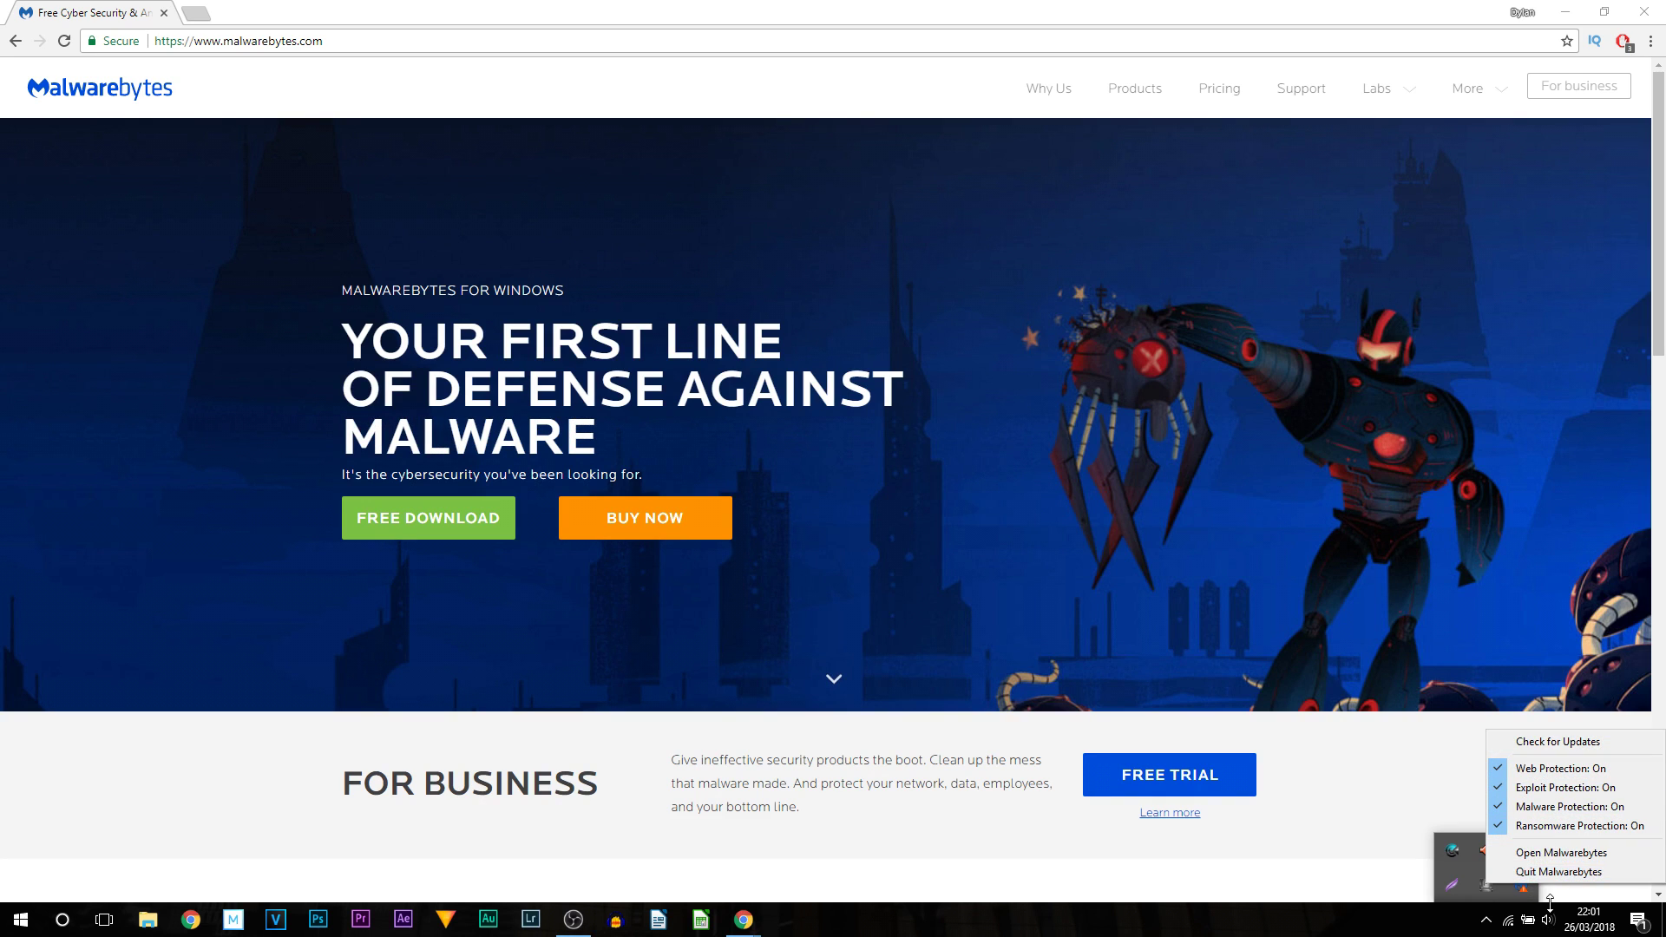
pyautogui.click(1553, 859)
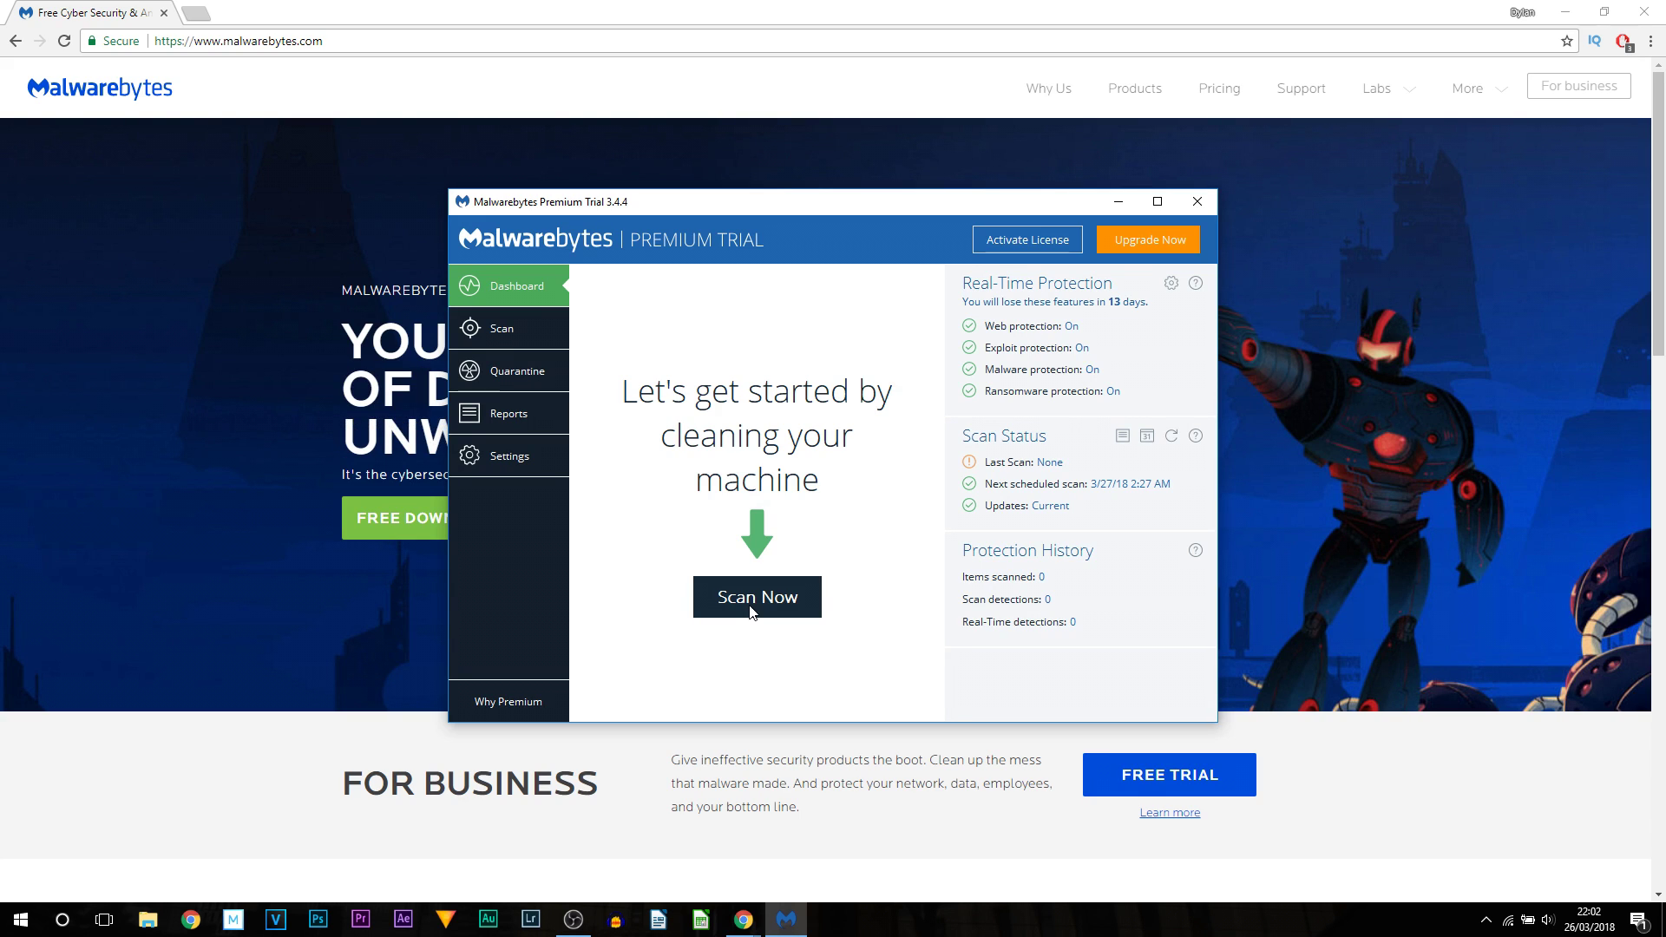
pyautogui.click(529, 415)
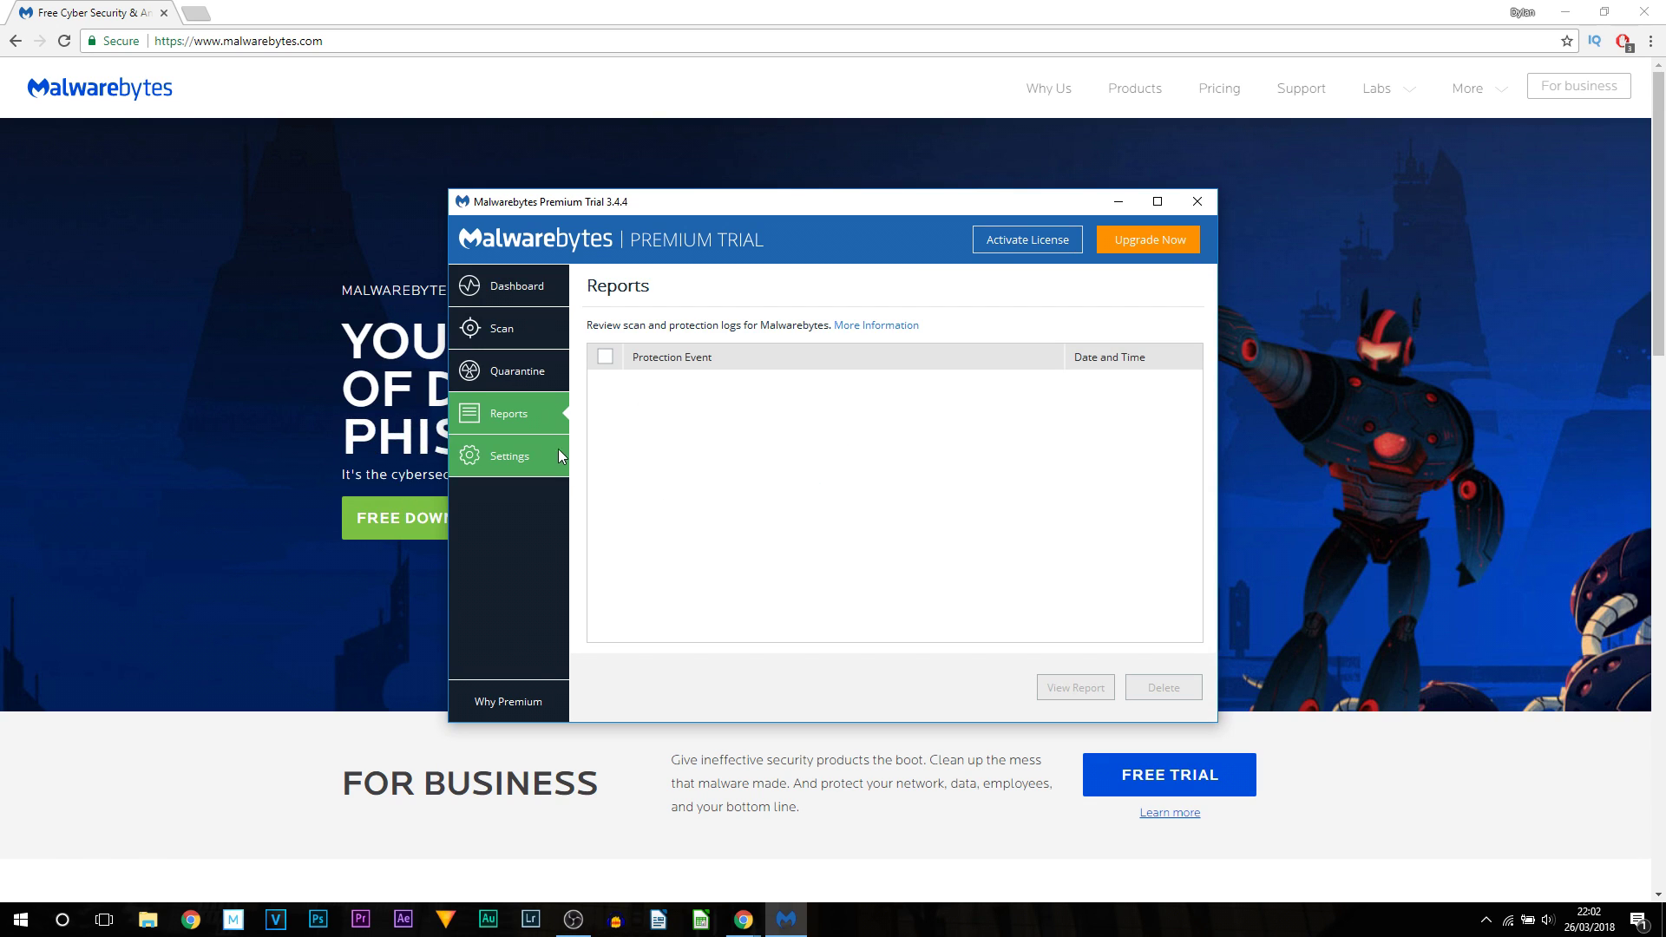
# Look through Malwarebytes' Scan methods and Scan Schedule, then scroll the Settings Application options.
pyautogui.click(492, 342)
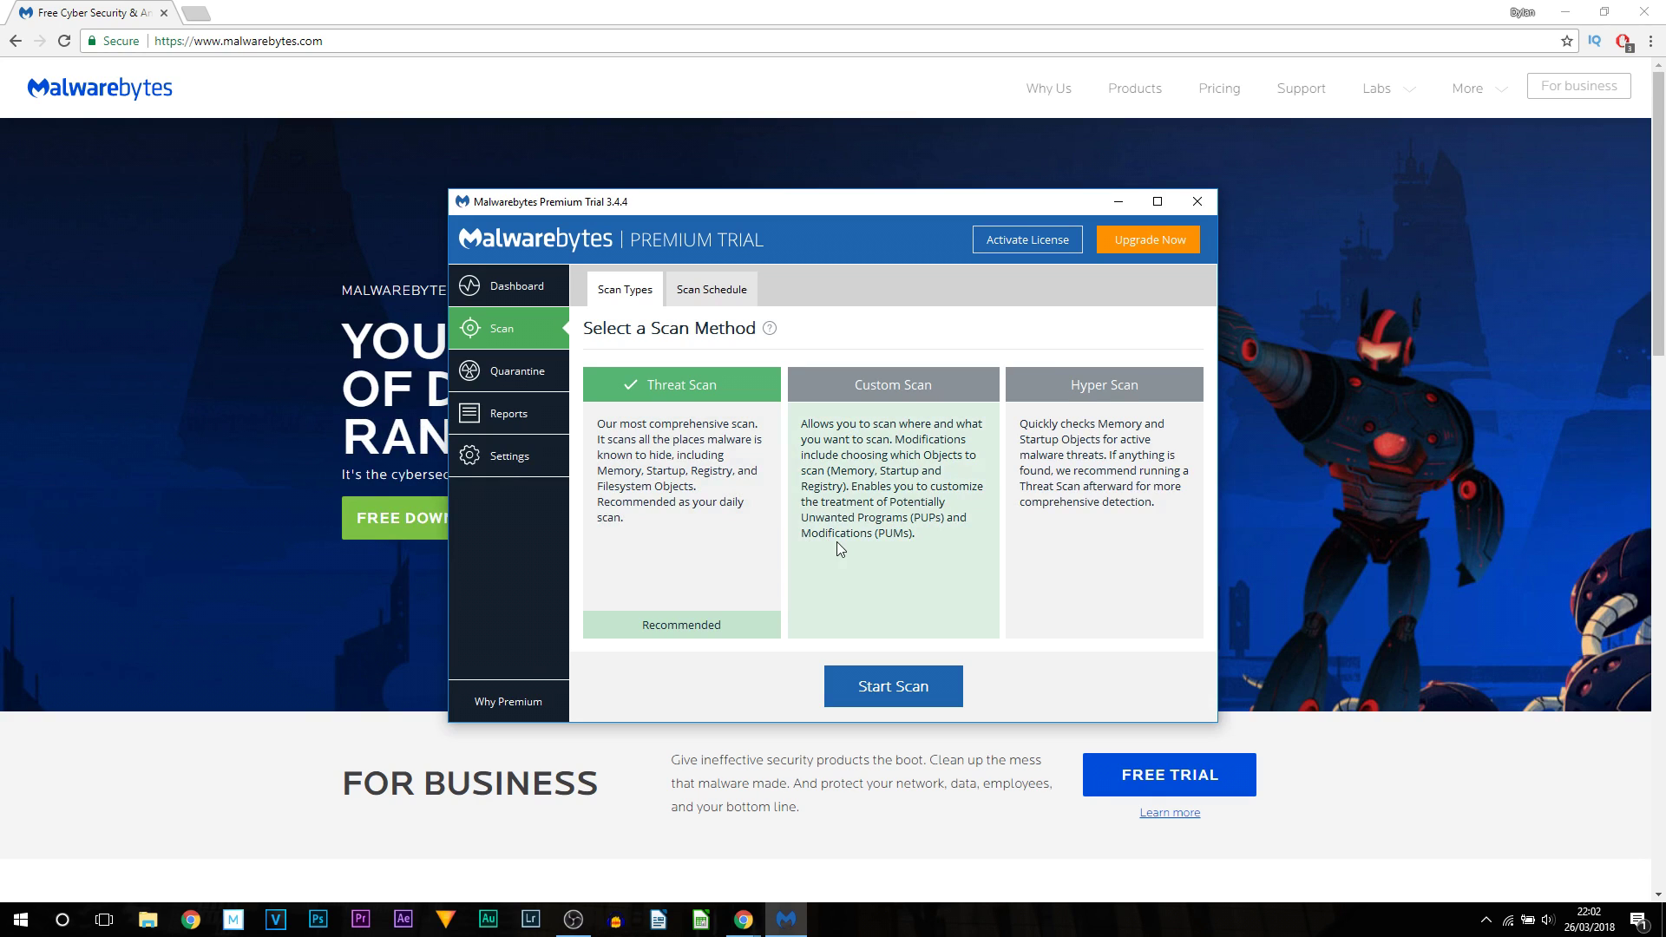
pyautogui.click(699, 288)
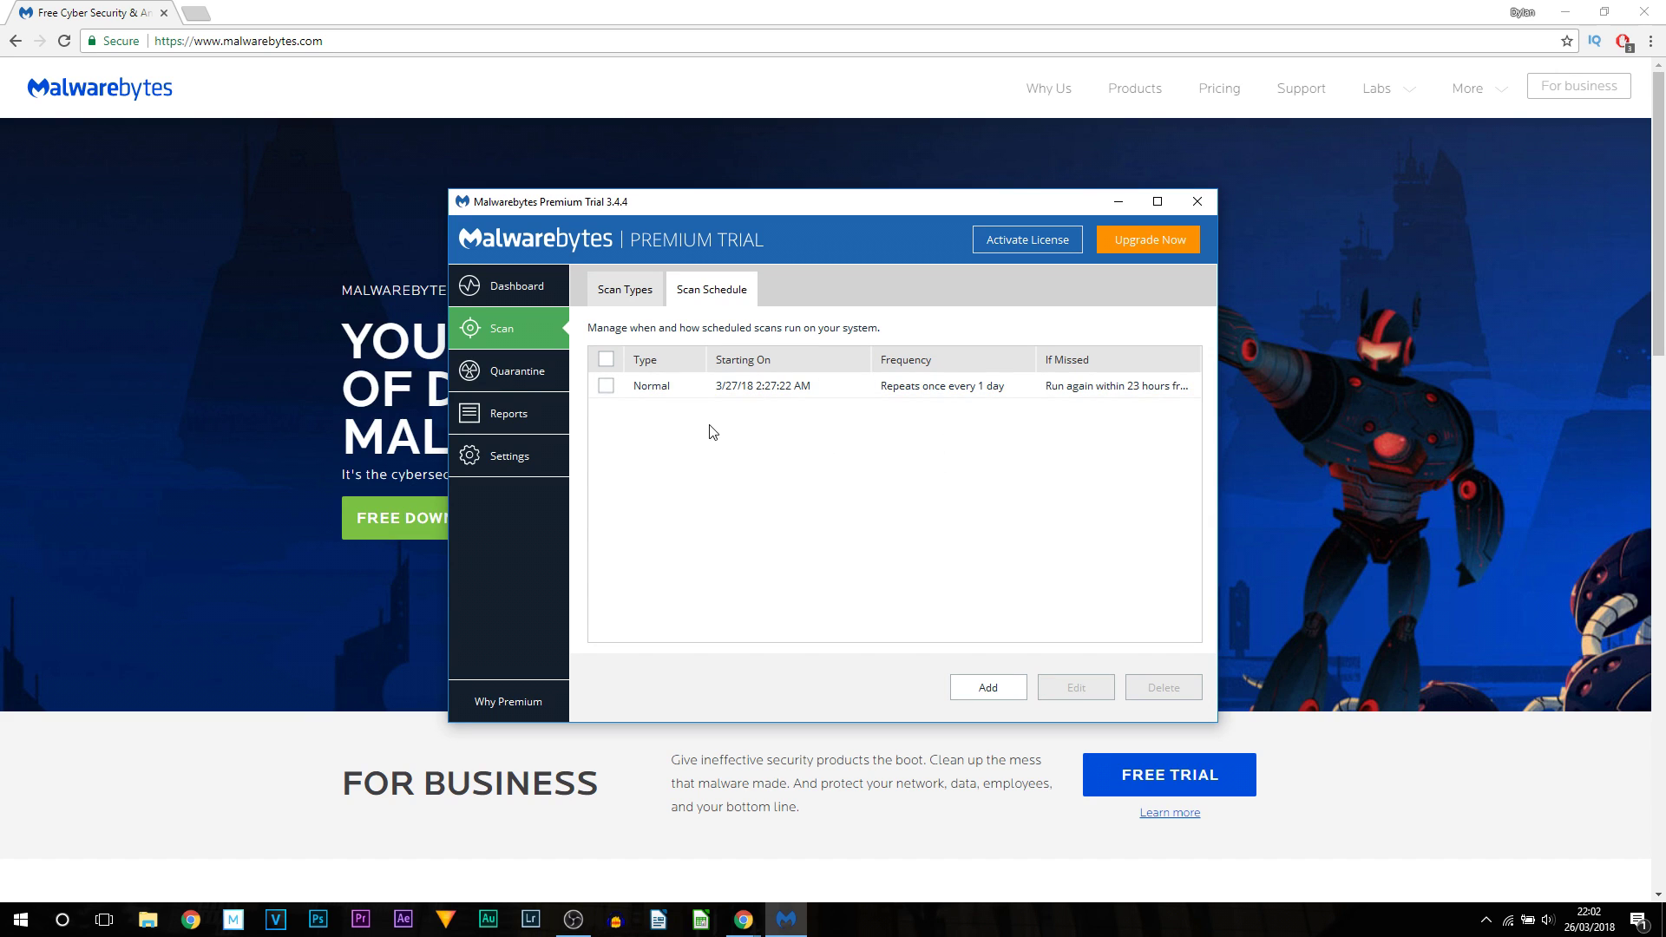
pyautogui.click(523, 460)
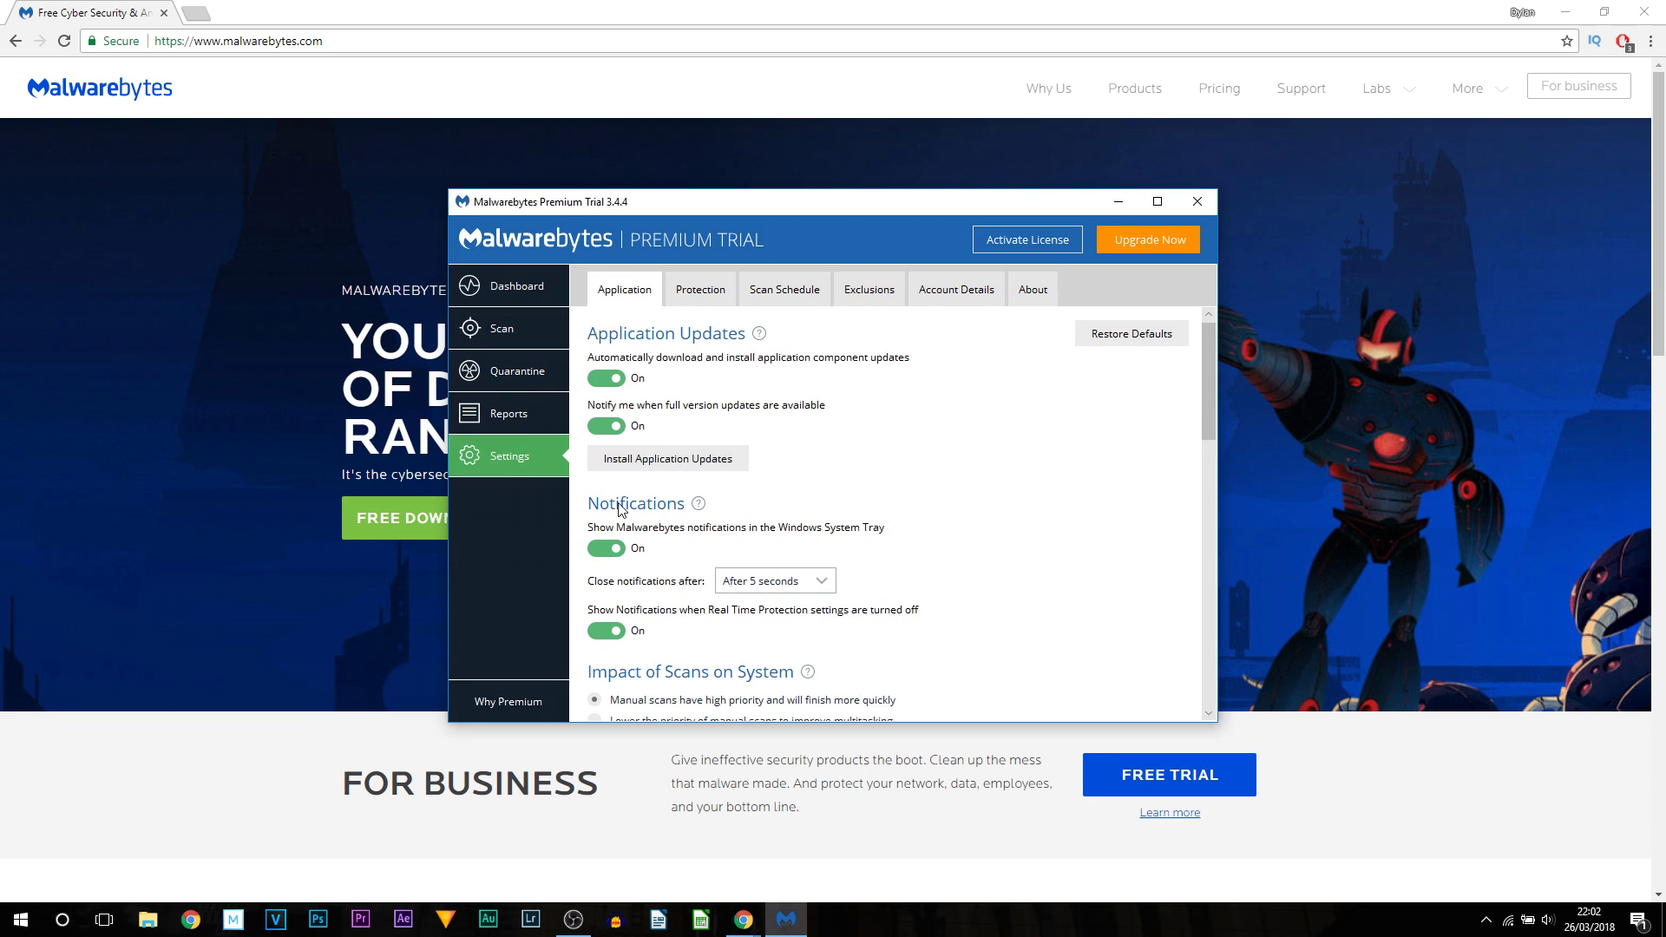
pyautogui.scroll(-2, 937, 496)
pyautogui.scroll(-5, 938, 496)
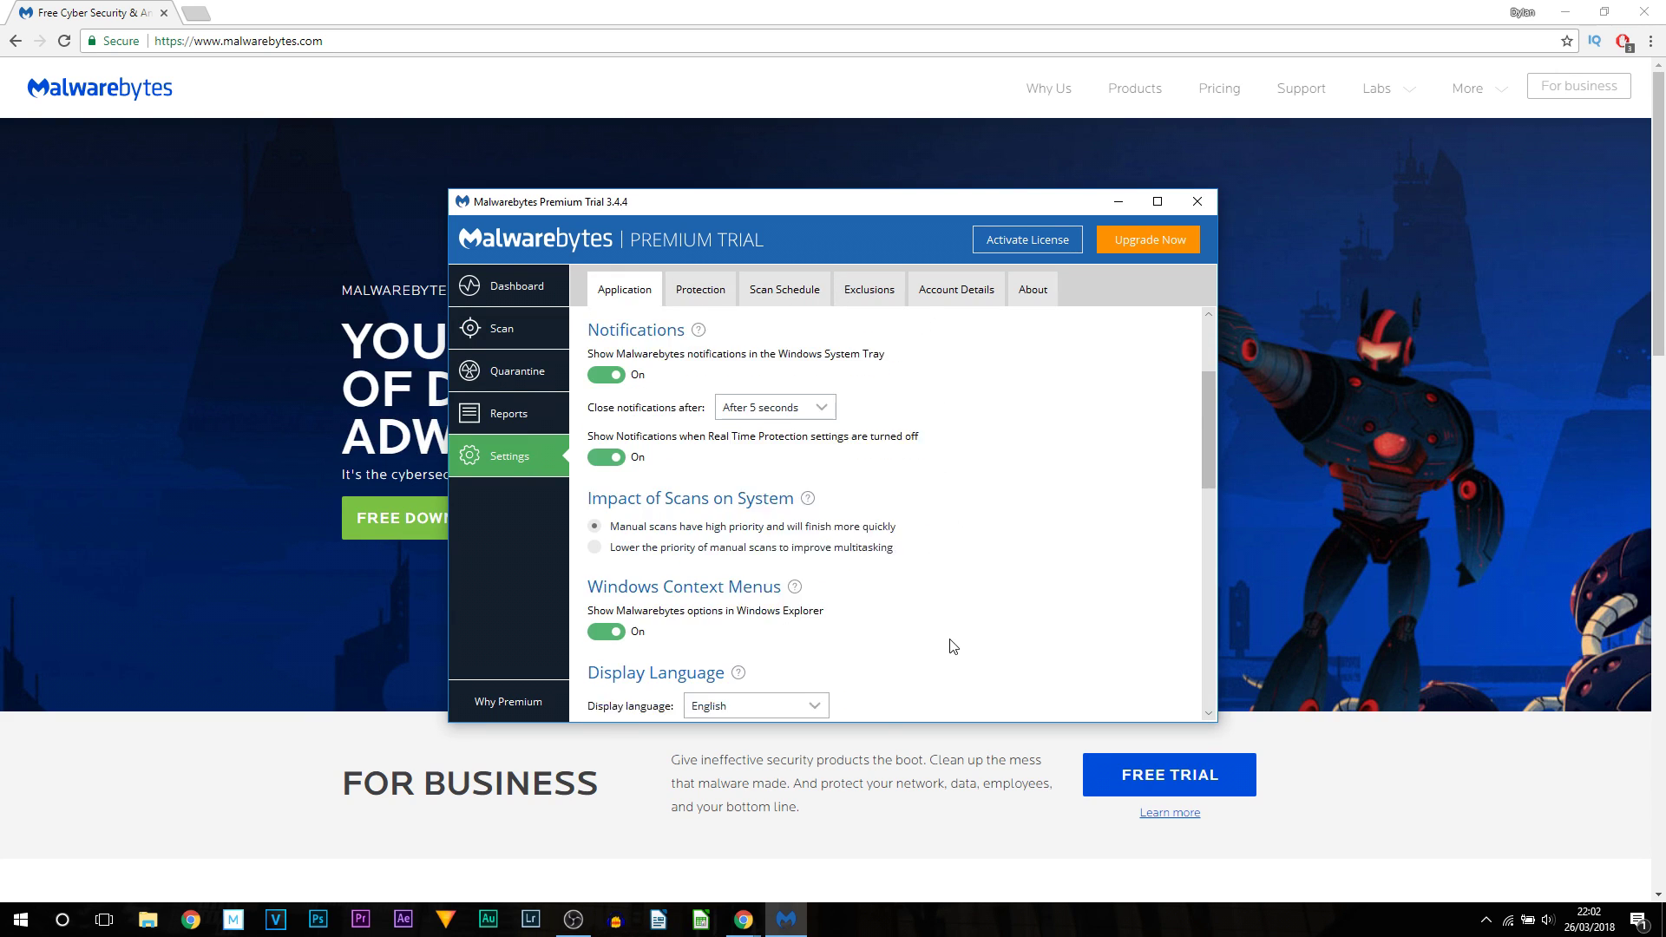
pyautogui.moveTo(1208, 486); pyautogui.dragTo(1213, 334)
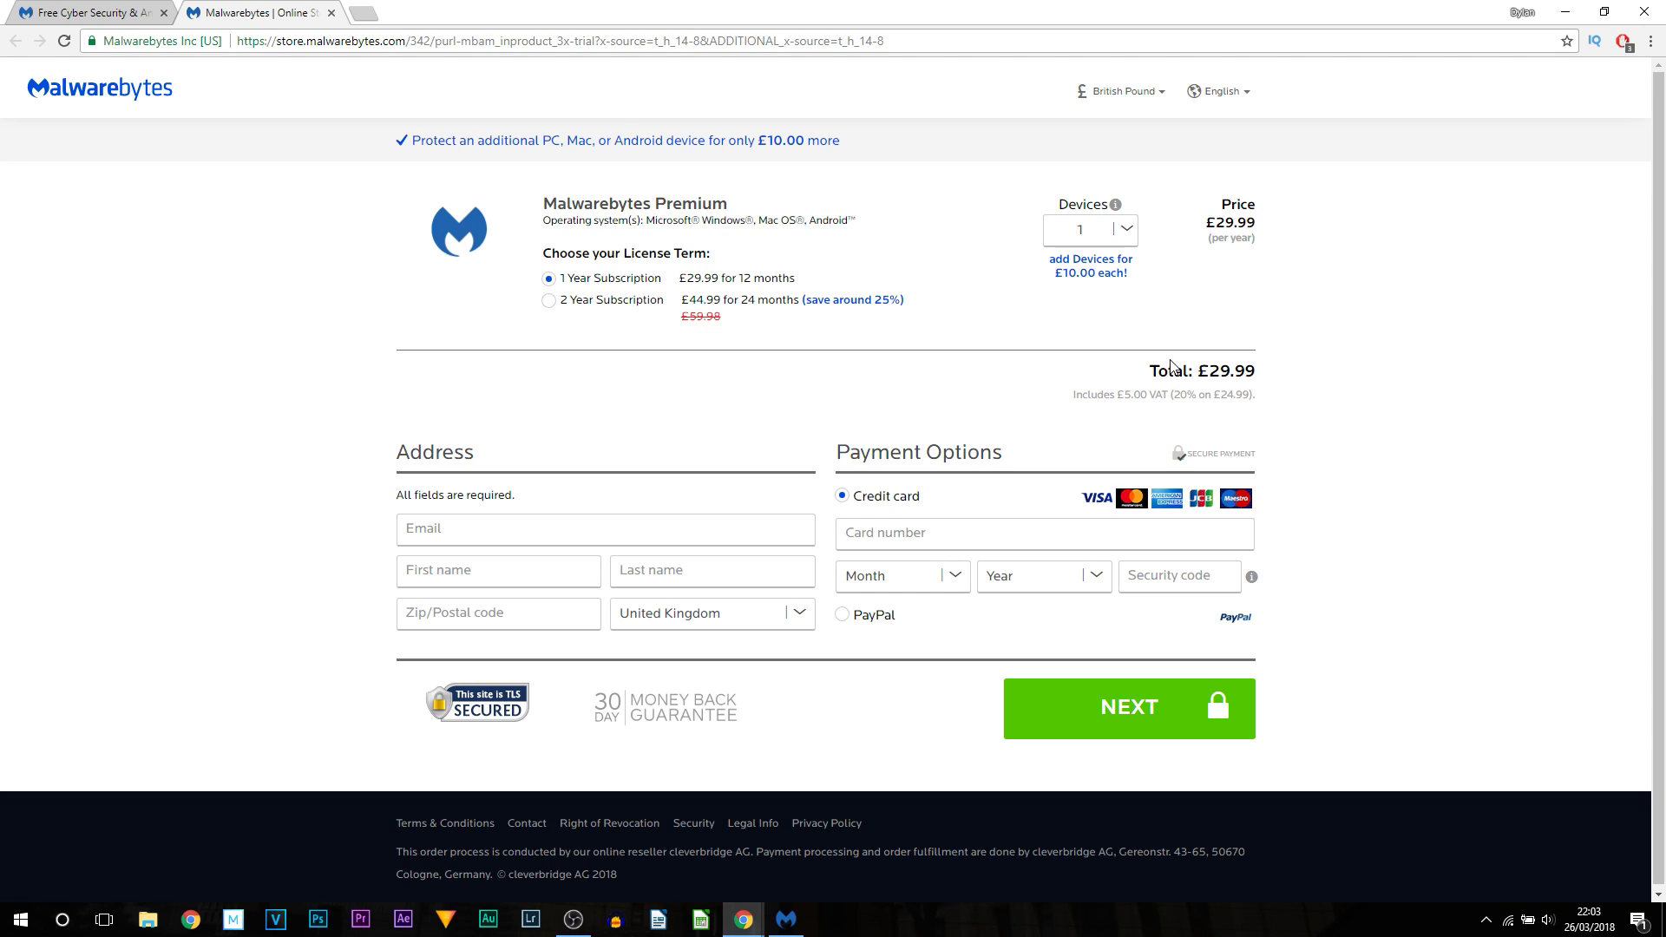
# Compare the Malwarebytes Premium 1-year and 2-year prices and pick the 2 Year Subscription at £44.99.
pyautogui.doubleClick(1332, 224)
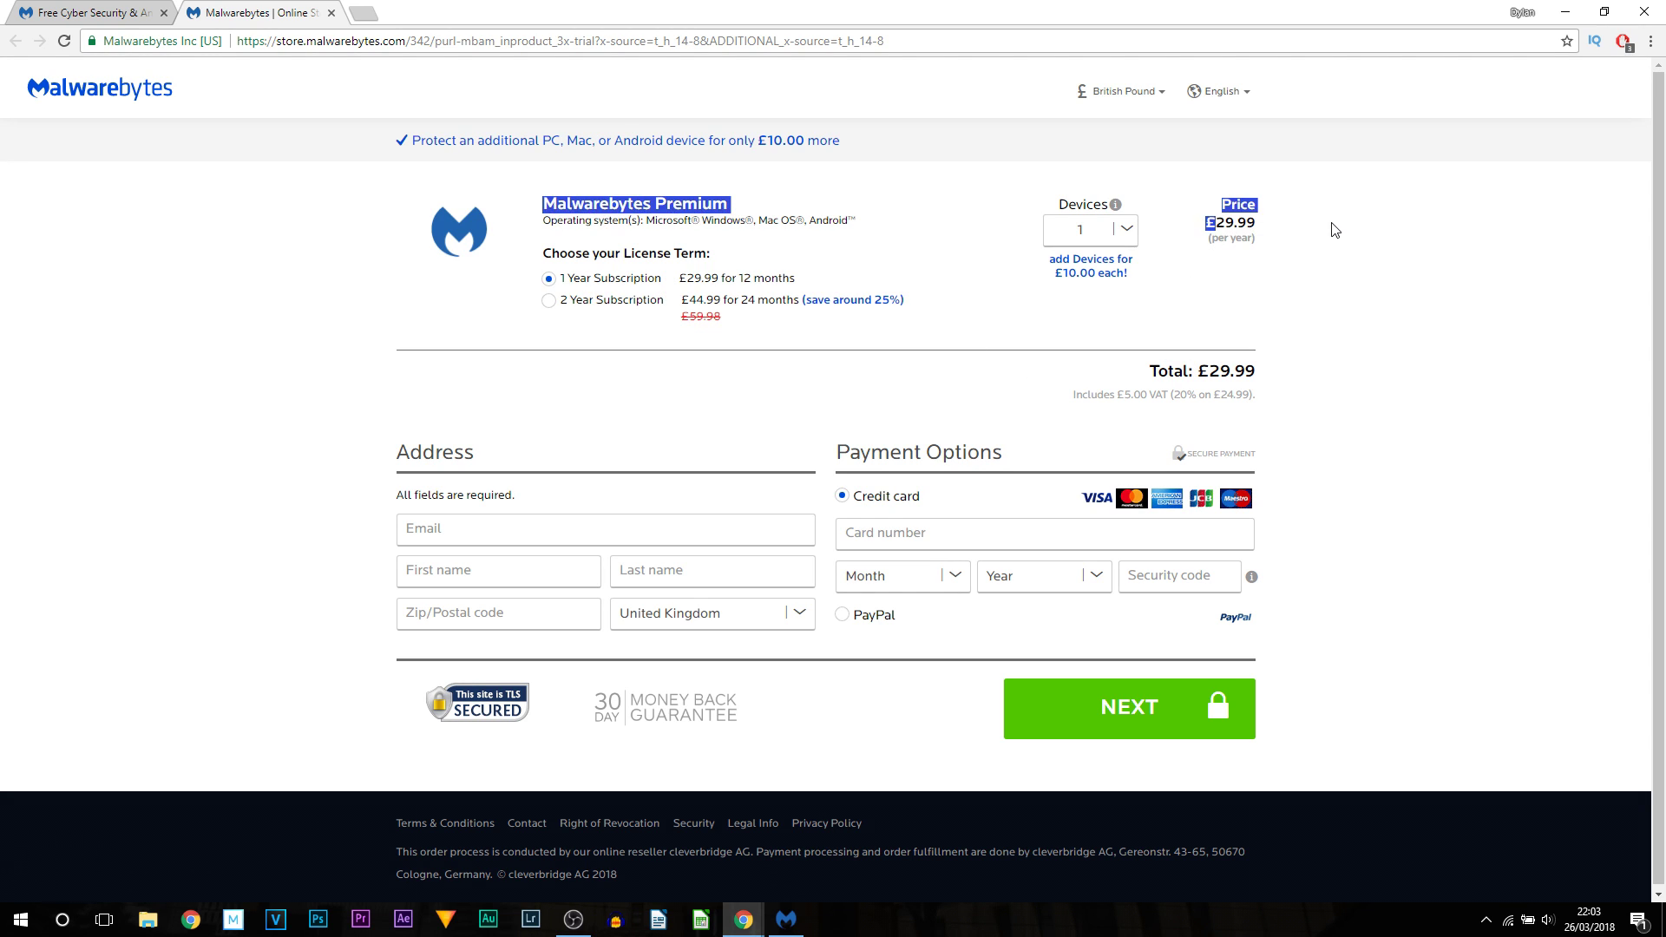
pyautogui.click(1299, 223)
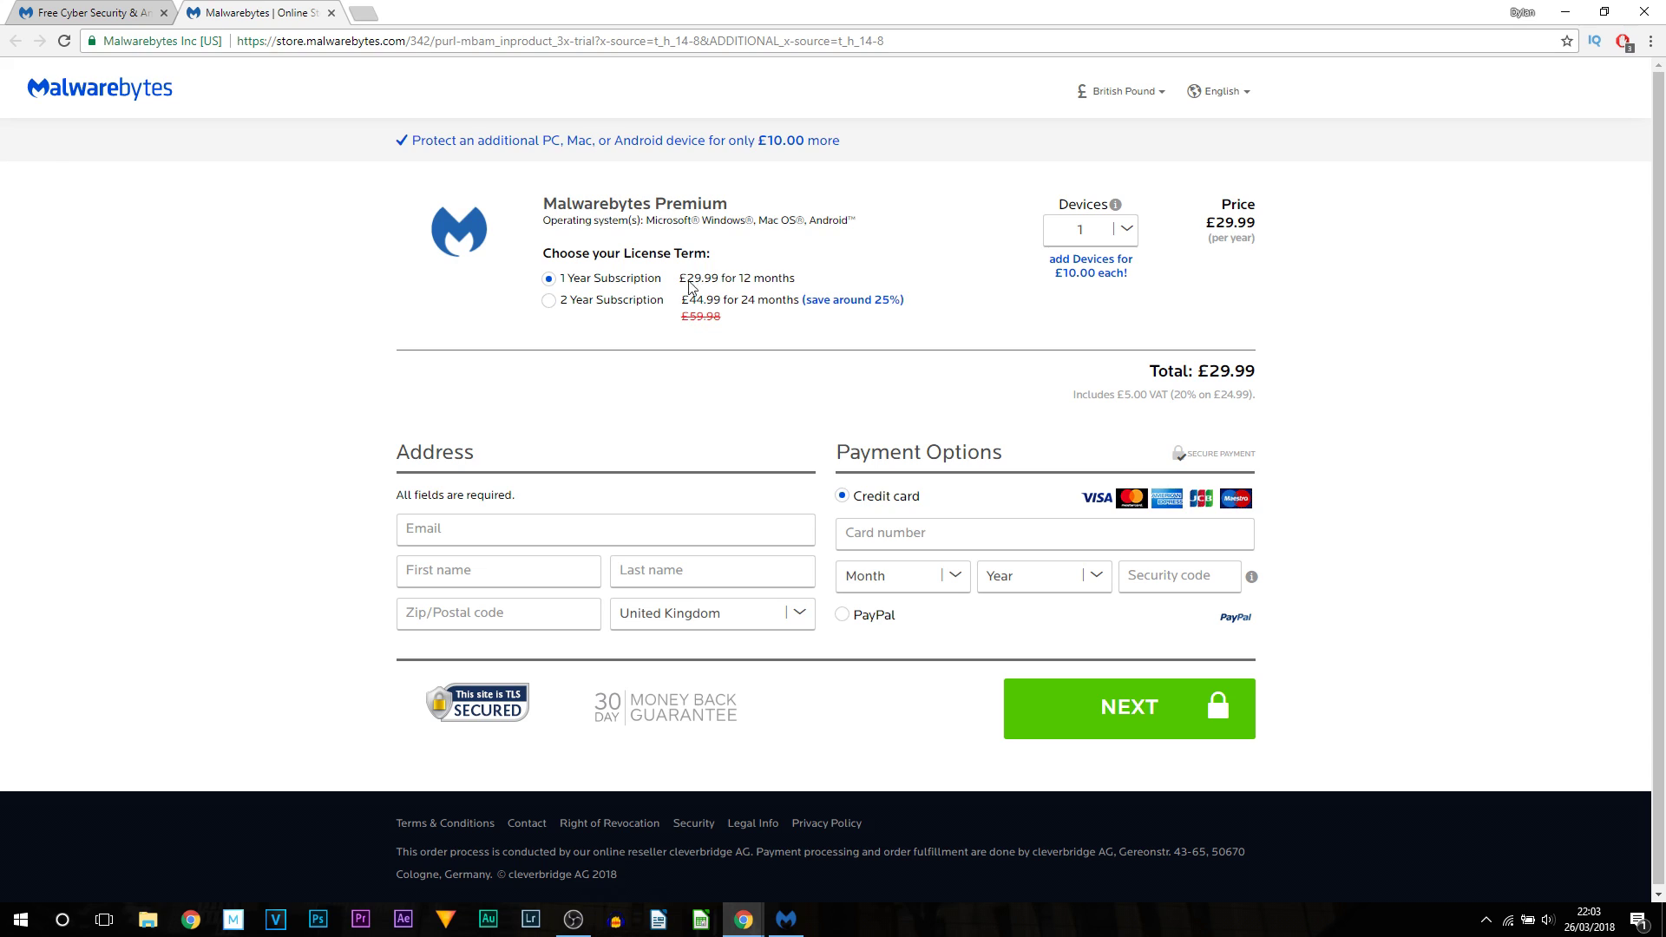
pyautogui.moveTo(679, 279); pyautogui.dragTo(757, 281)
pyautogui.click(757, 287)
pyautogui.moveTo(680, 304); pyautogui.dragTo(716, 321)
pyautogui.click(716, 319)
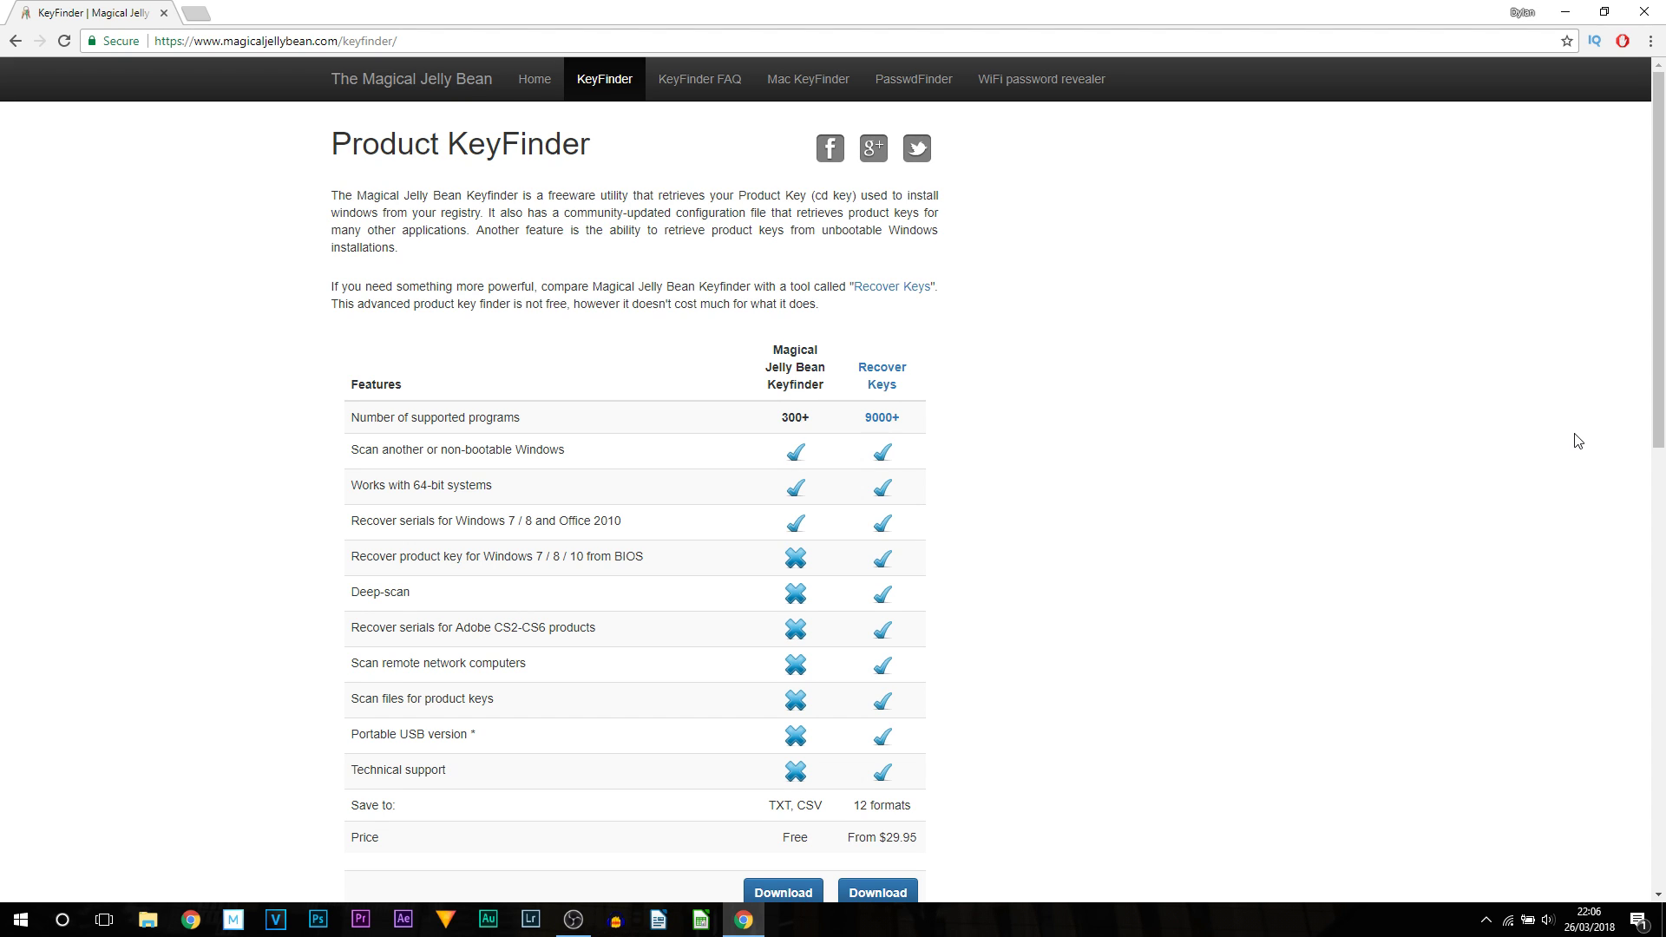
# Scroll to the table comparing the free Keyfinder with Recover Keys from $29.95.
pyautogui.scroll(-1, 893, 692)
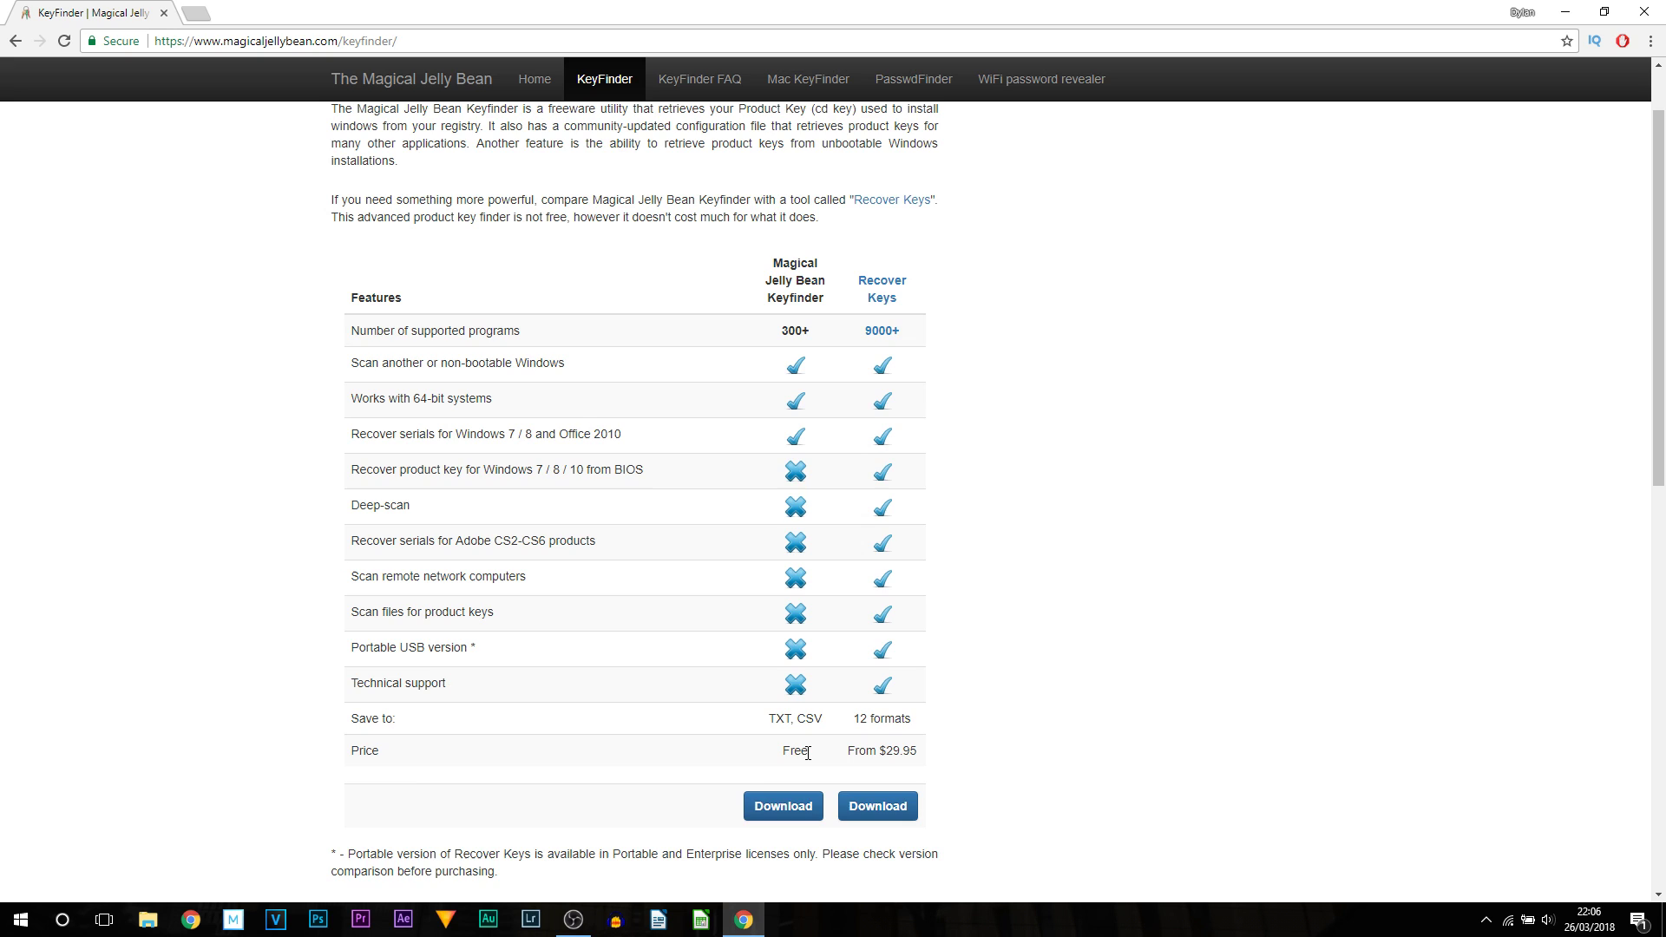